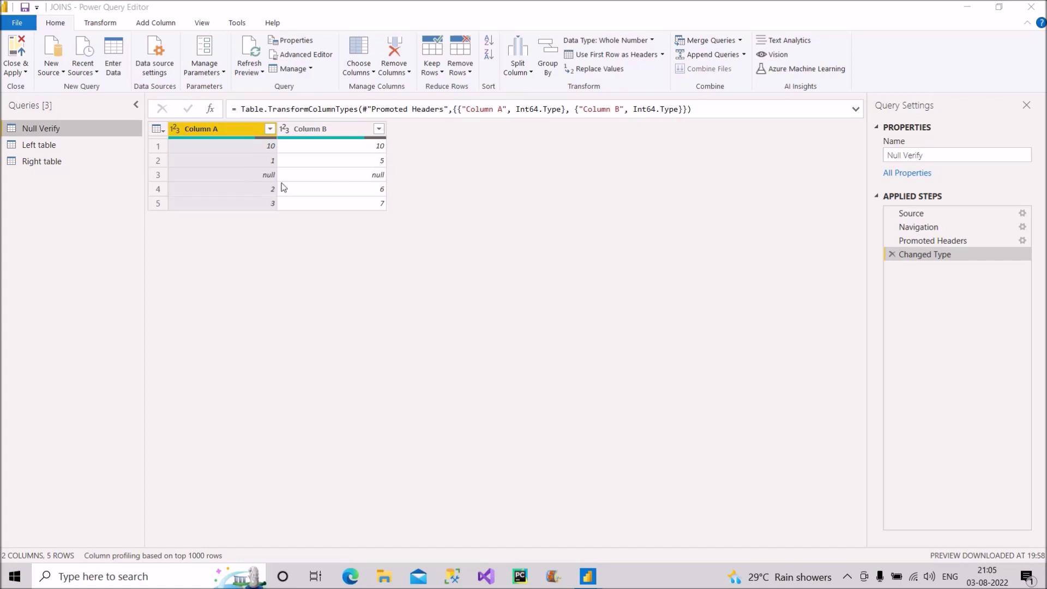
Add a custom column named Custom to the Null Verify query with the formula if [Column A] = [Column B] then 1 else 0.
left_click(157, 176)
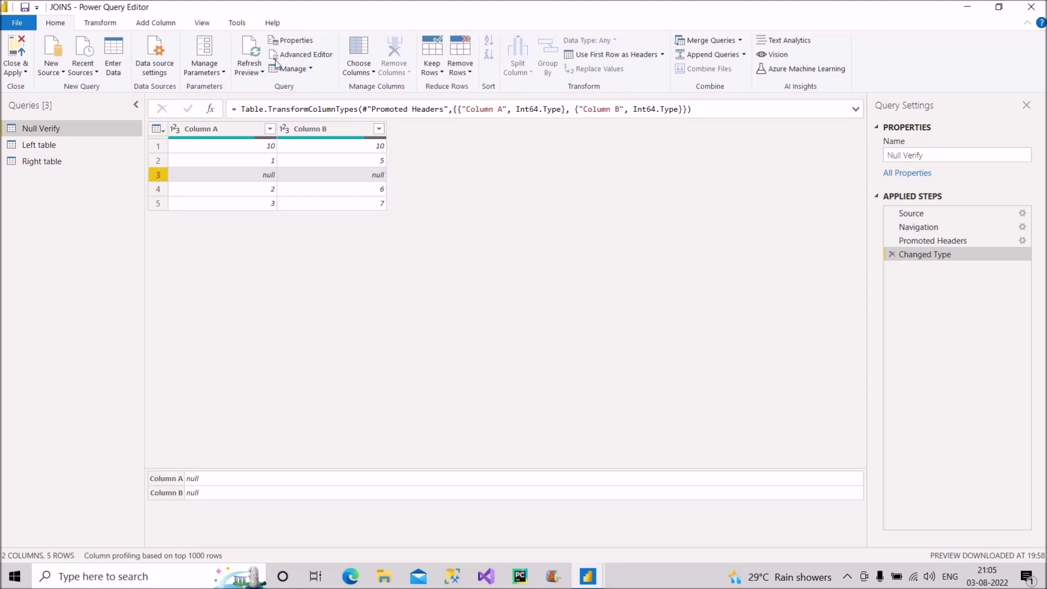
left_click(166, 24)
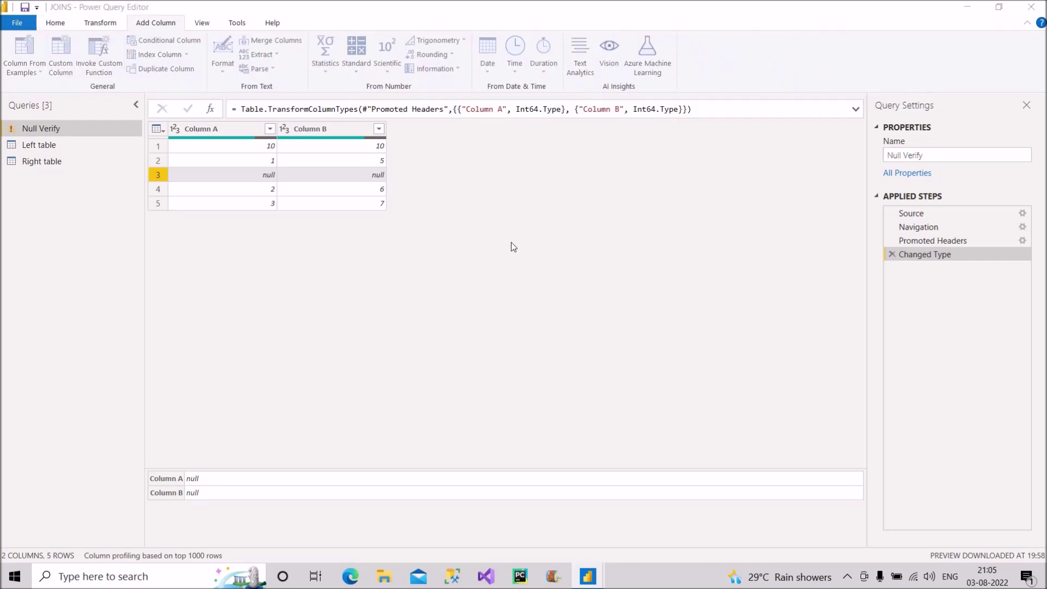
left_click(372, 256)
type("if")
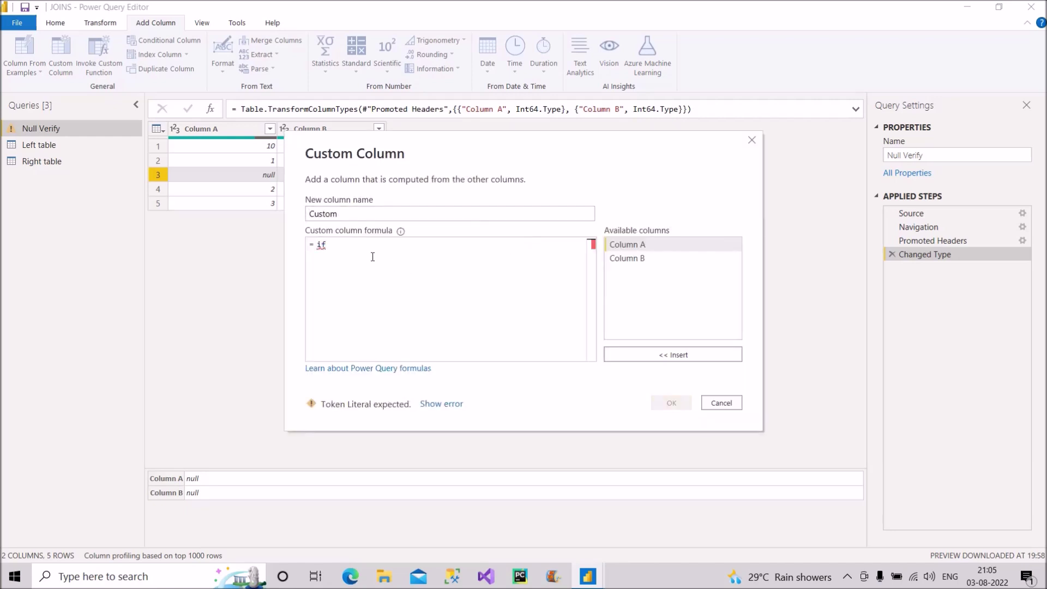
double_click(636, 246)
type("=")
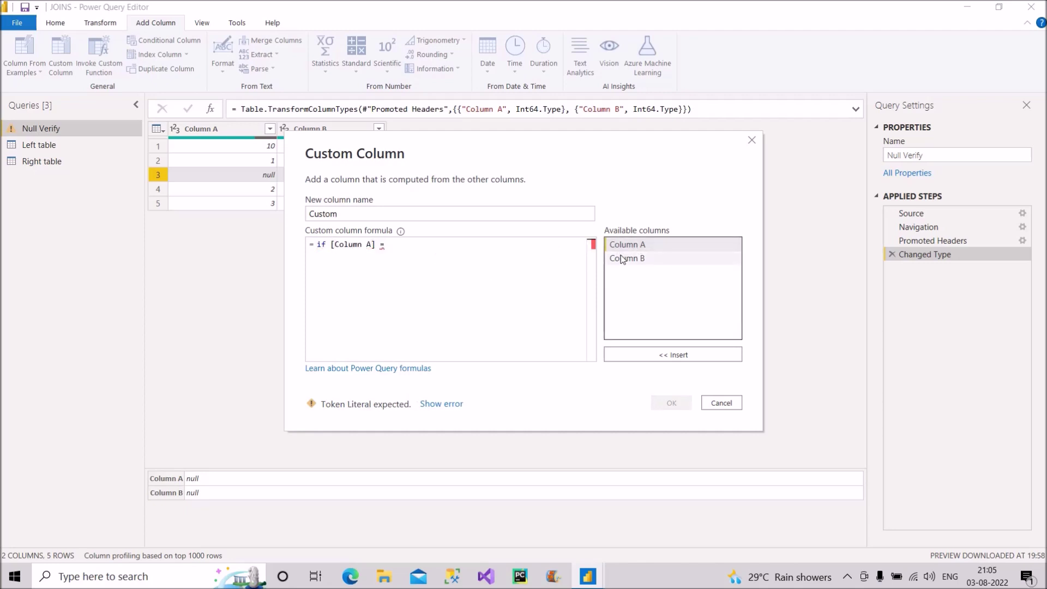
double_click(617, 259)
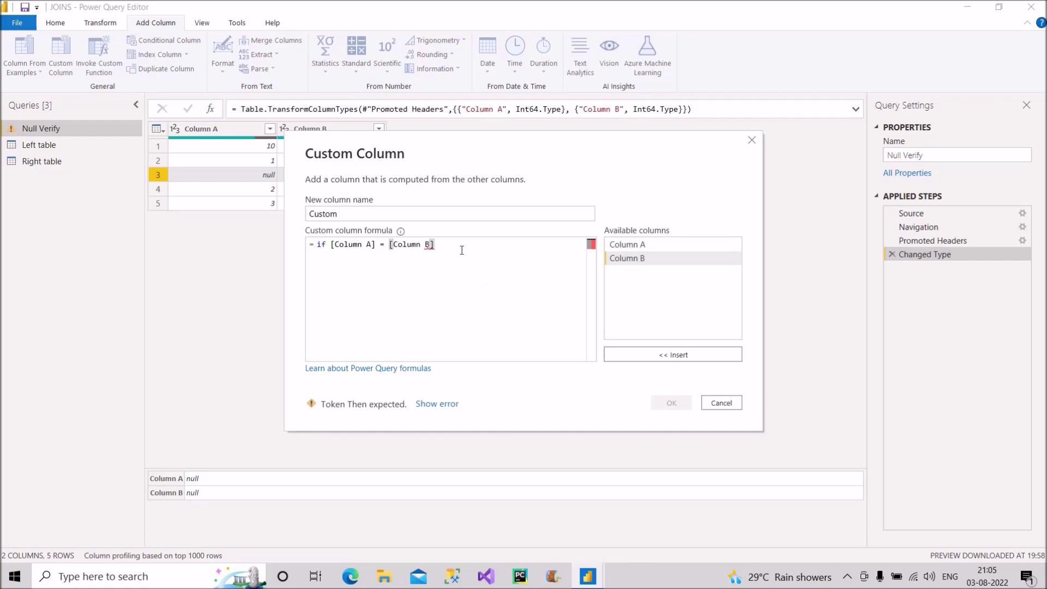
type("then ")
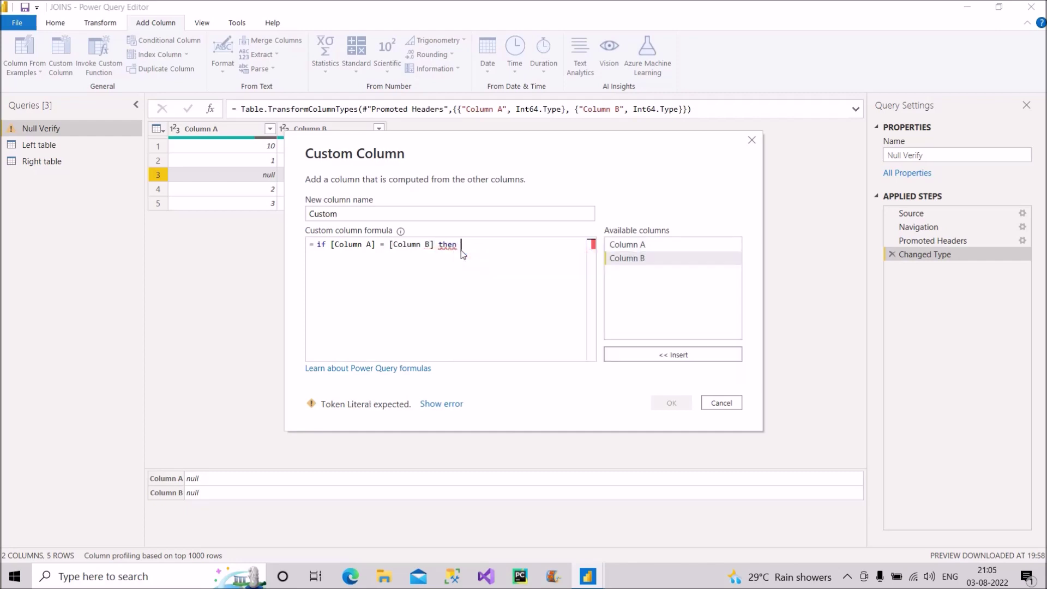
type("1 else 0")
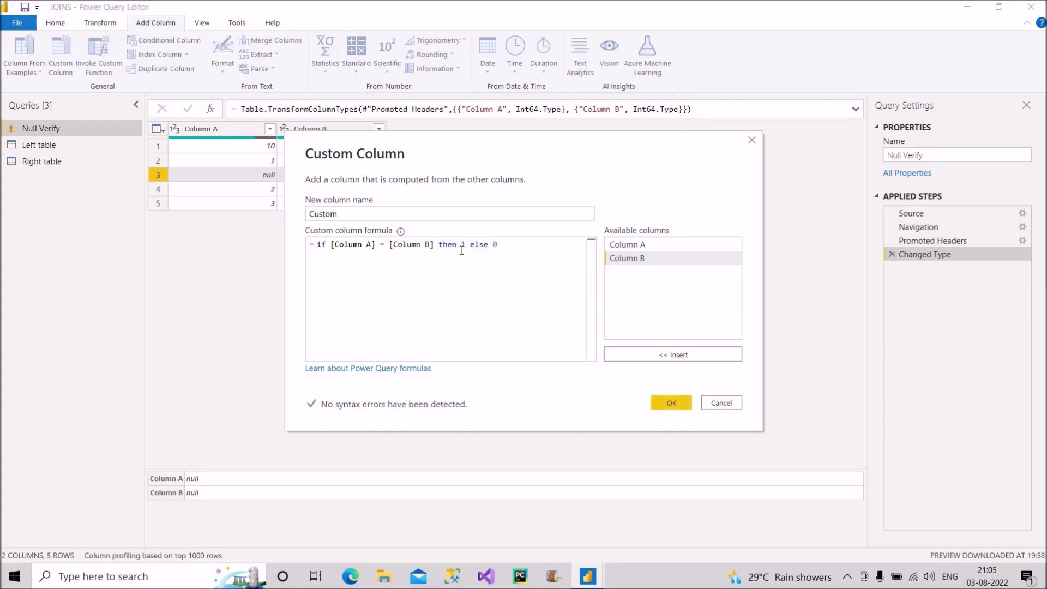
left_click(667, 403)
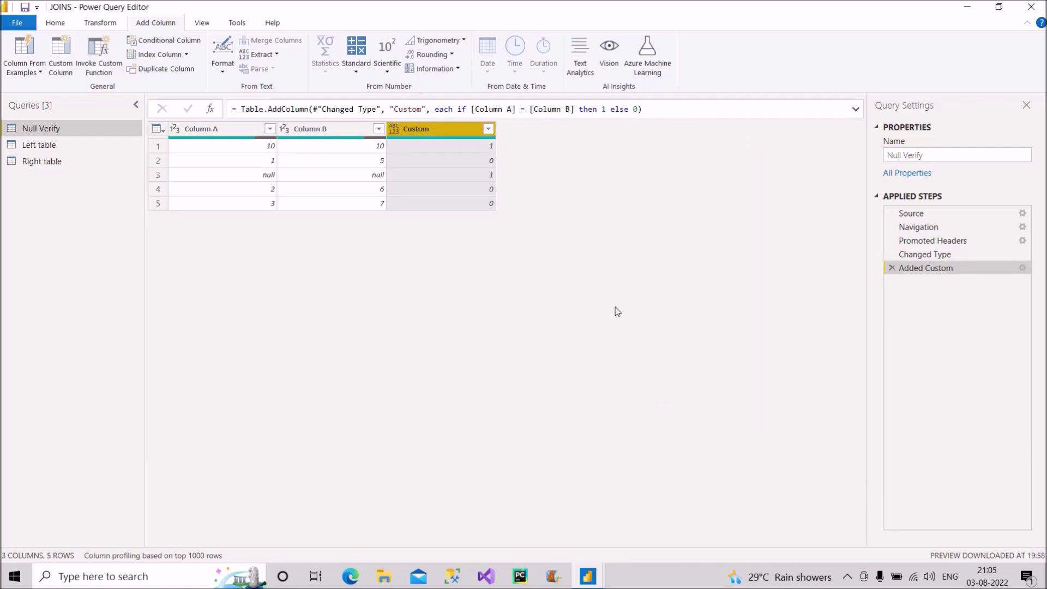
Examine the Custom results for the first row and the null row, and compare the values in Left table and Right table.
left_click(158, 178)
left_click(160, 151)
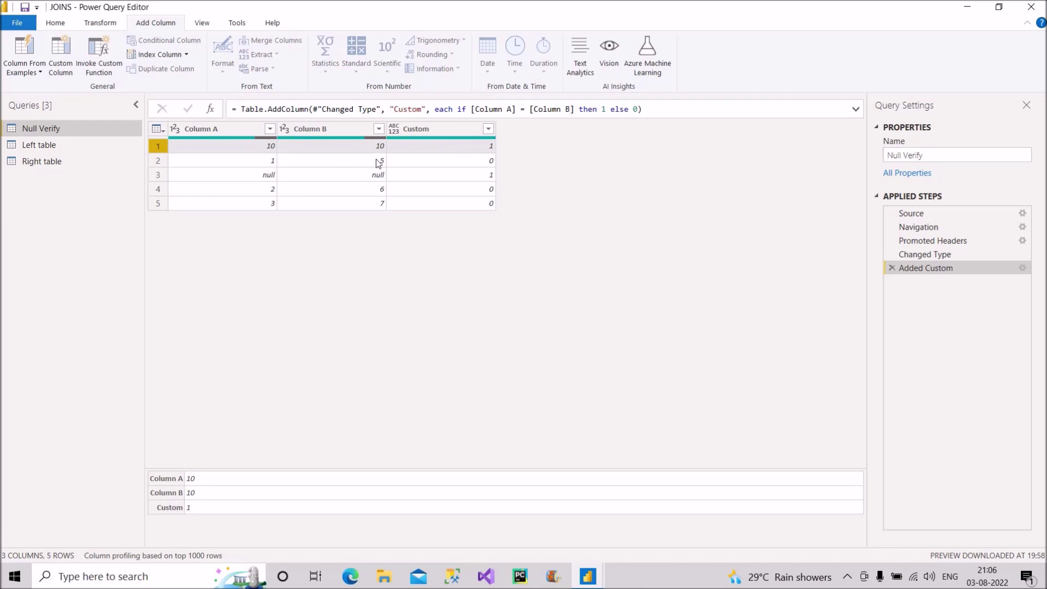
left_click(157, 175)
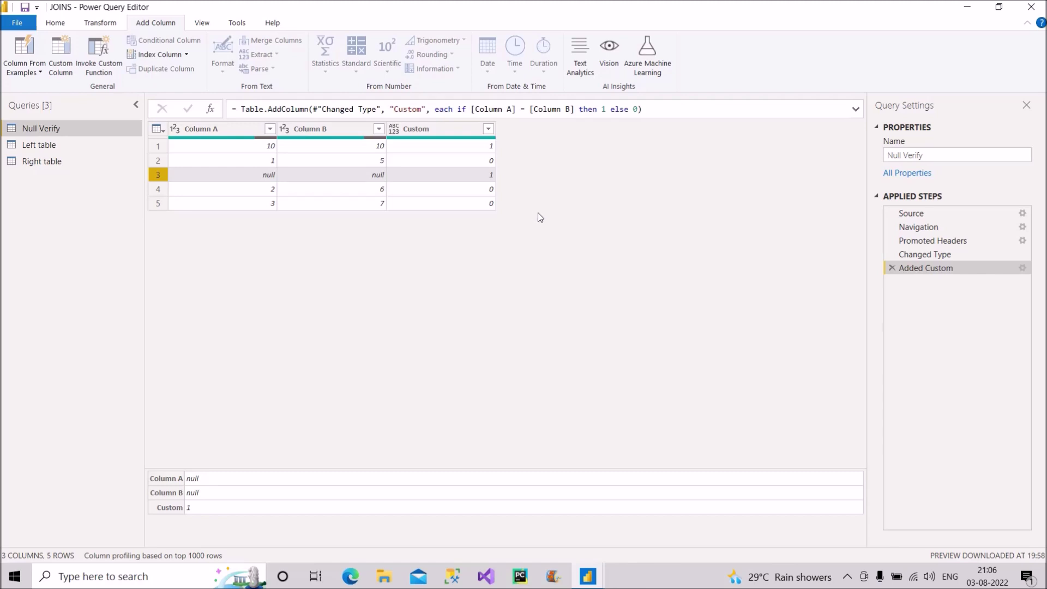
left_click(61, 143)
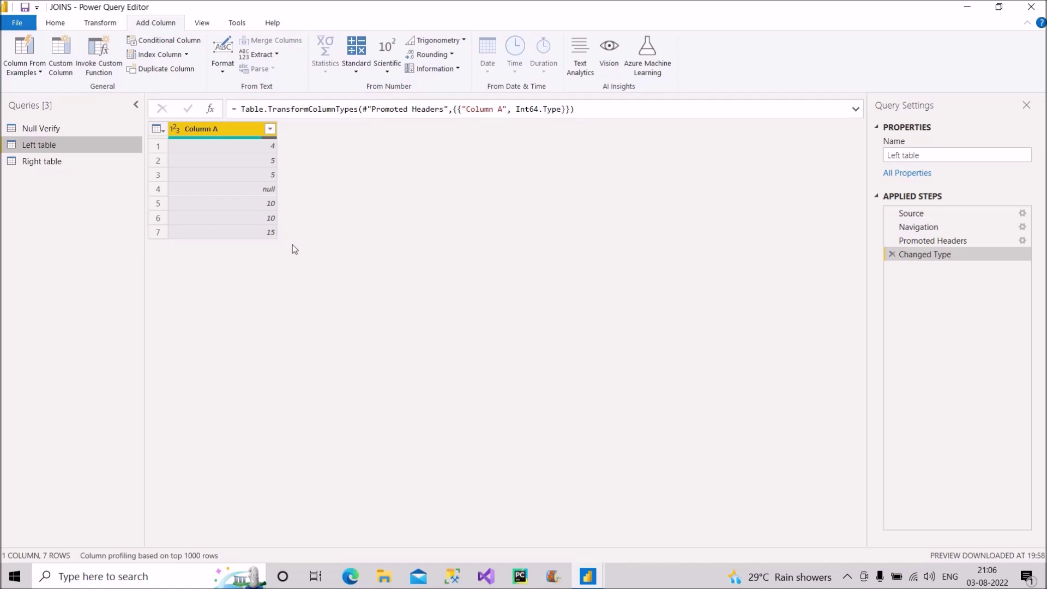
left_click(44, 163)
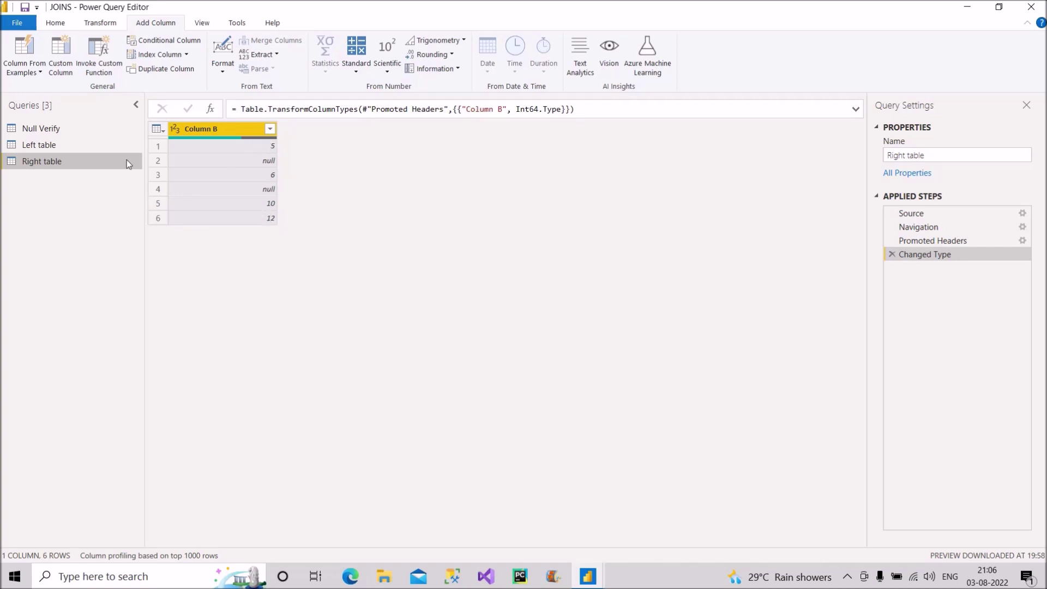
left_click(63, 144)
left_click(68, 163)
Merge Left table's Column A with Right table's Column B as a new query using the Inner join kind.
left_click(50, 145)
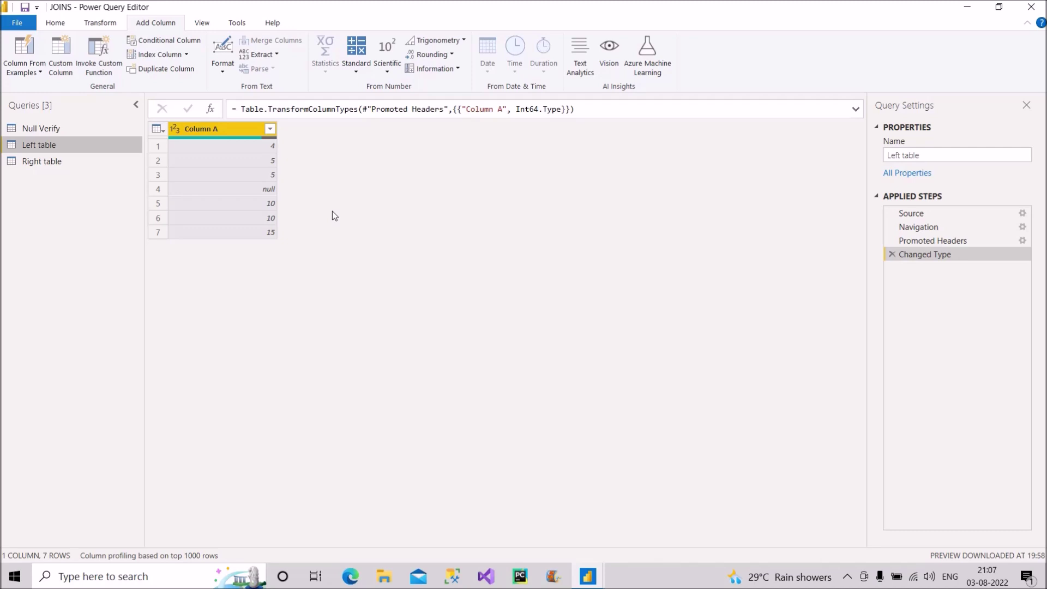
left_click(54, 24)
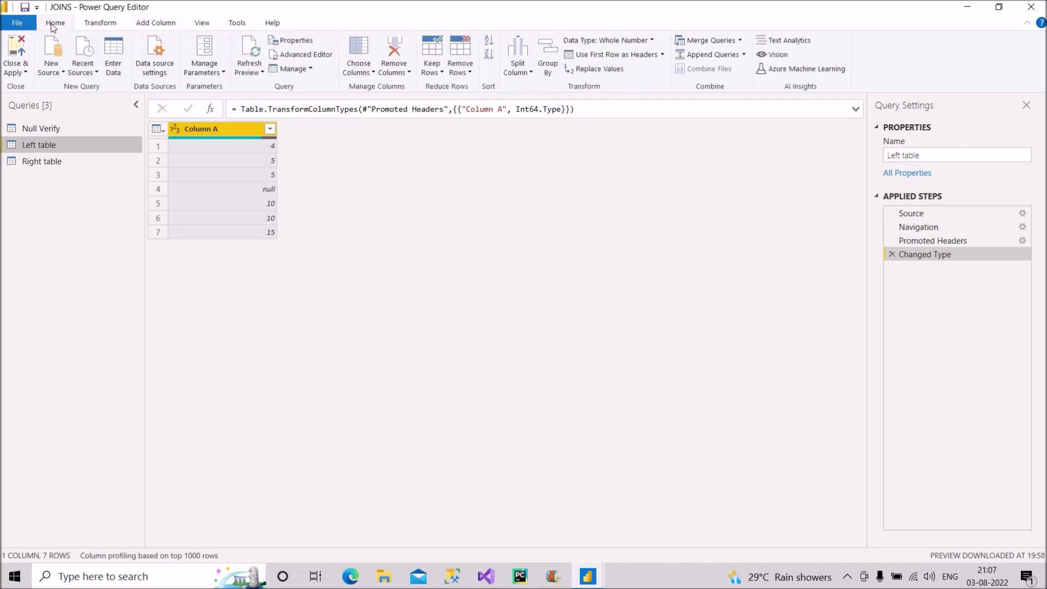
left_click(740, 41)
left_click(740, 70)
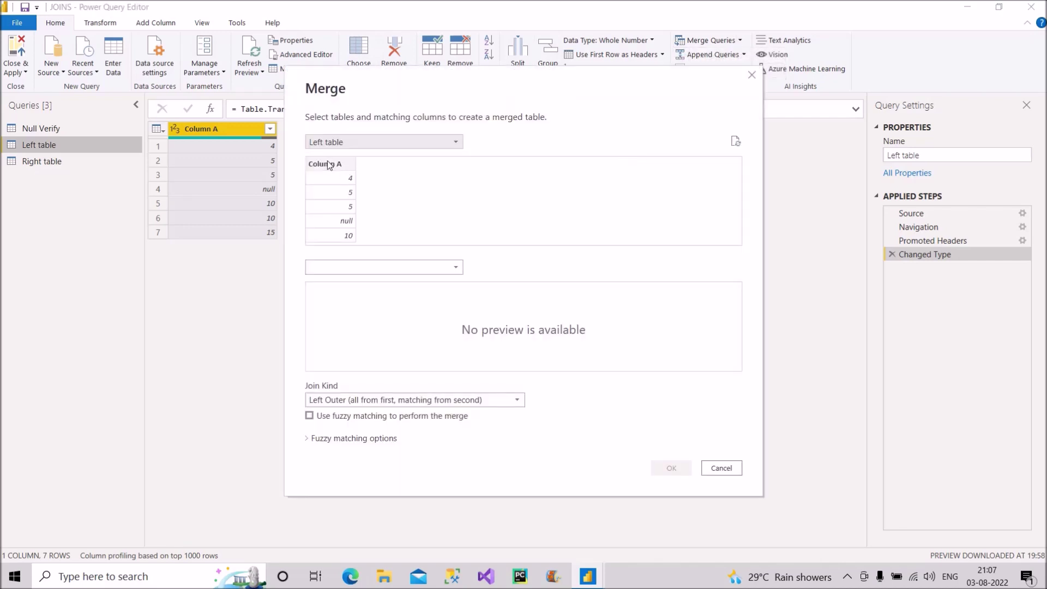
left_click(330, 164)
left_click(372, 267)
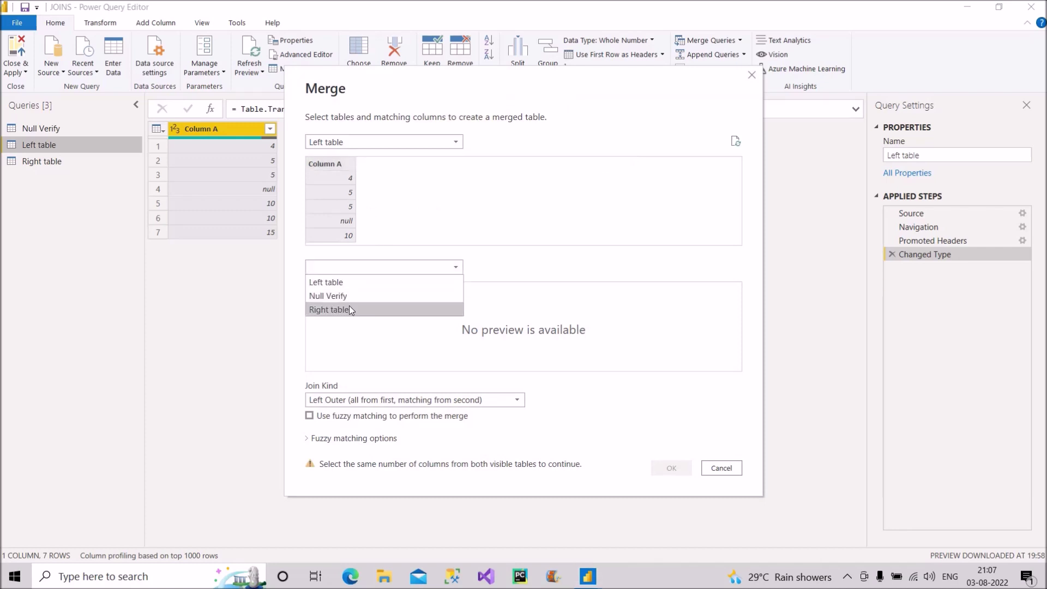
left_click(350, 309)
left_click(339, 293)
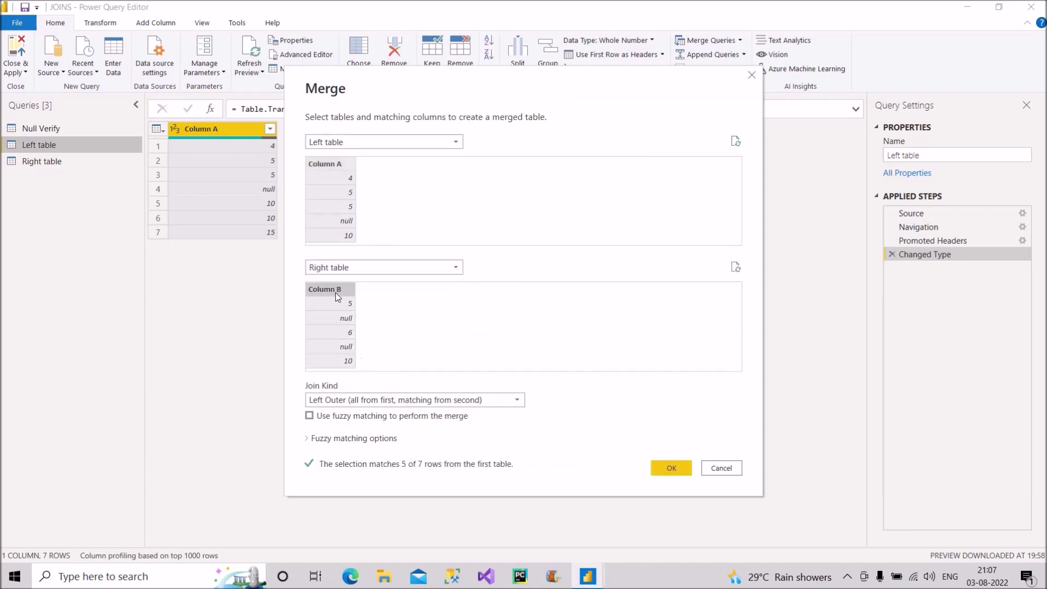
left_click(364, 402)
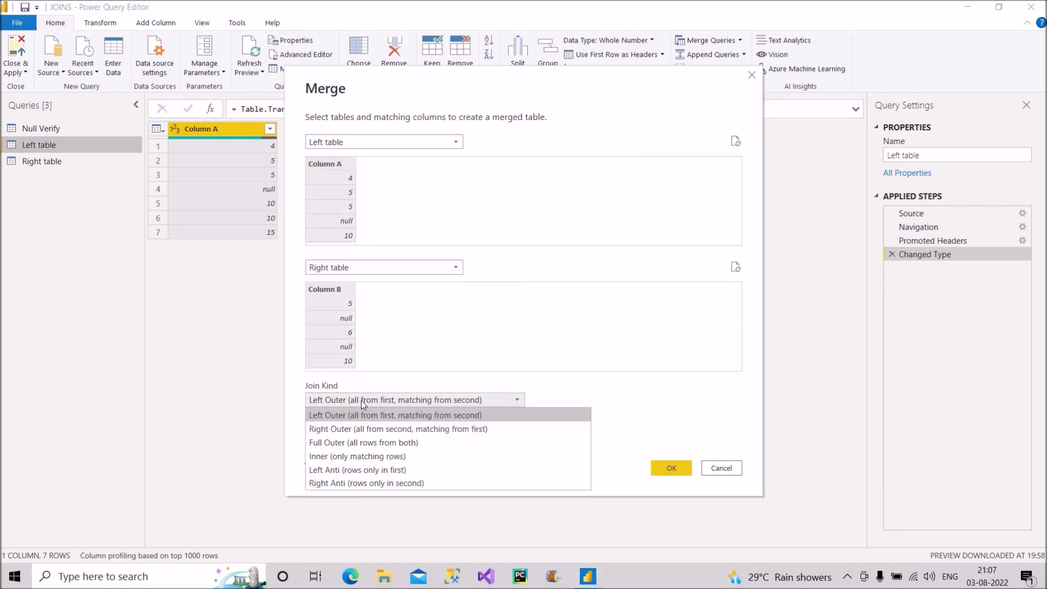
left_click(349, 457)
left_click(663, 469)
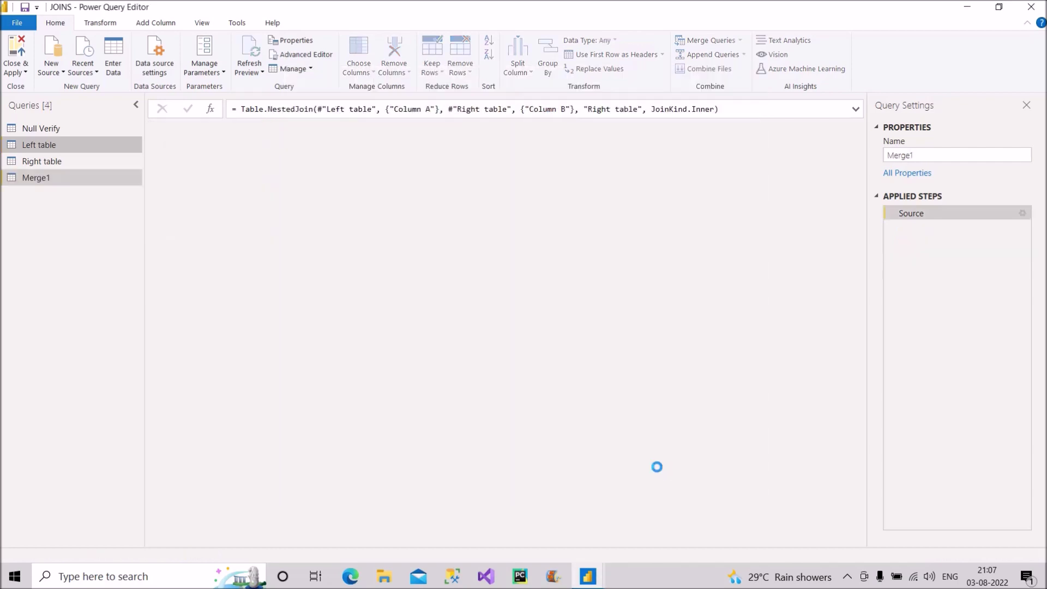
Rename the new merged query as Inner join.
left_click_drag(922, 155, 881, 159)
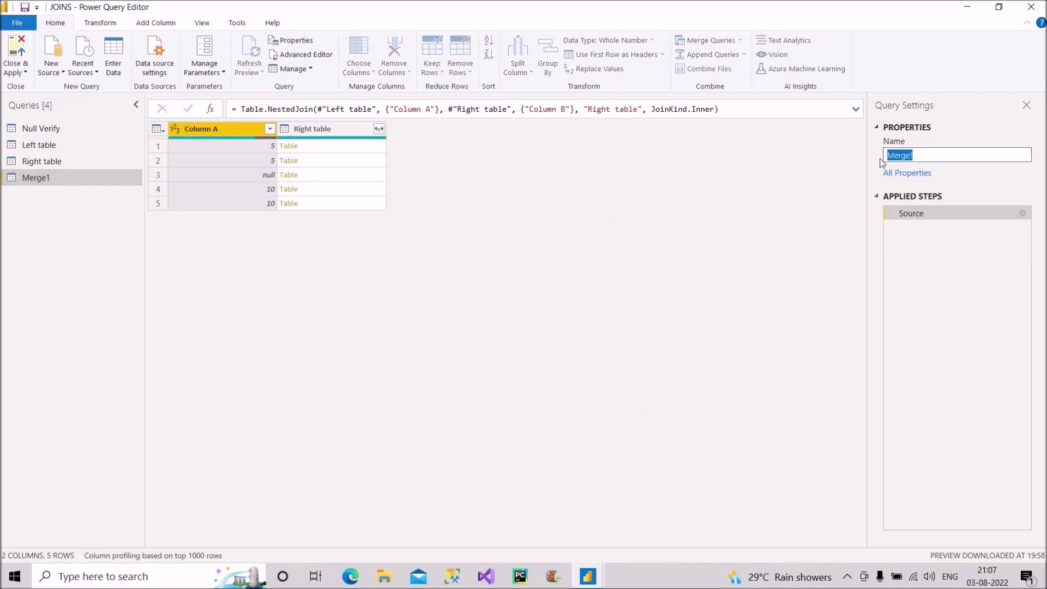
type("Inner join")
left_click(435, 189)
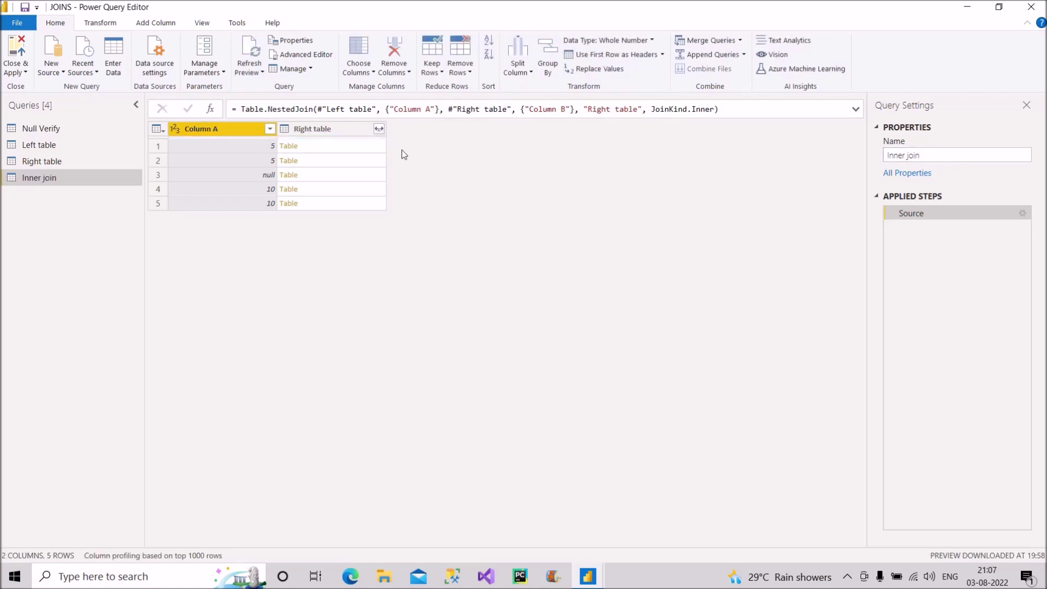
Expand Column B from the nested Right table column without using the original column name as prefix.
left_click(379, 130)
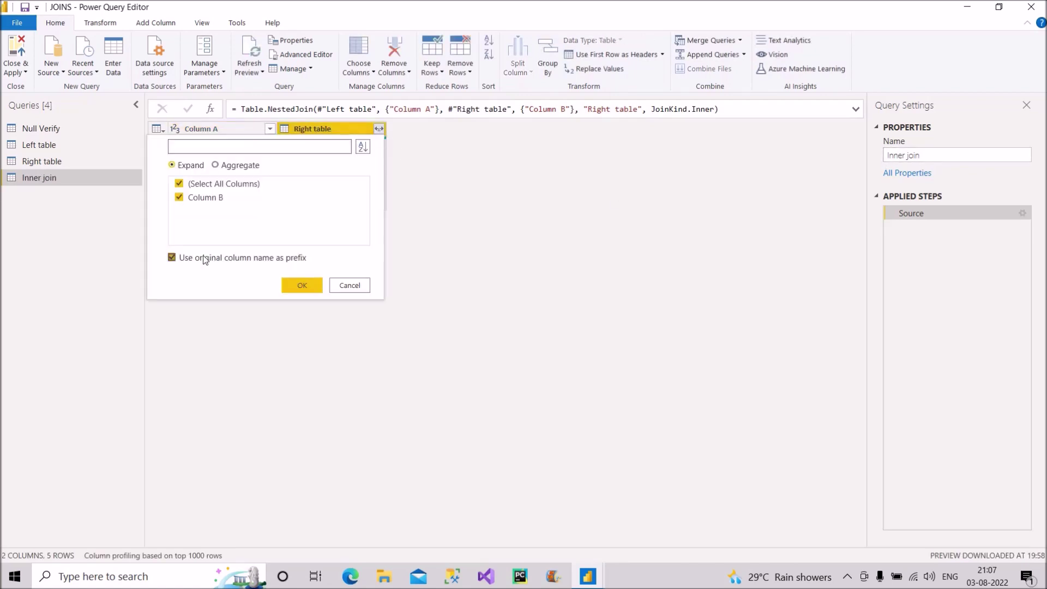
left_click(173, 258)
left_click(318, 284)
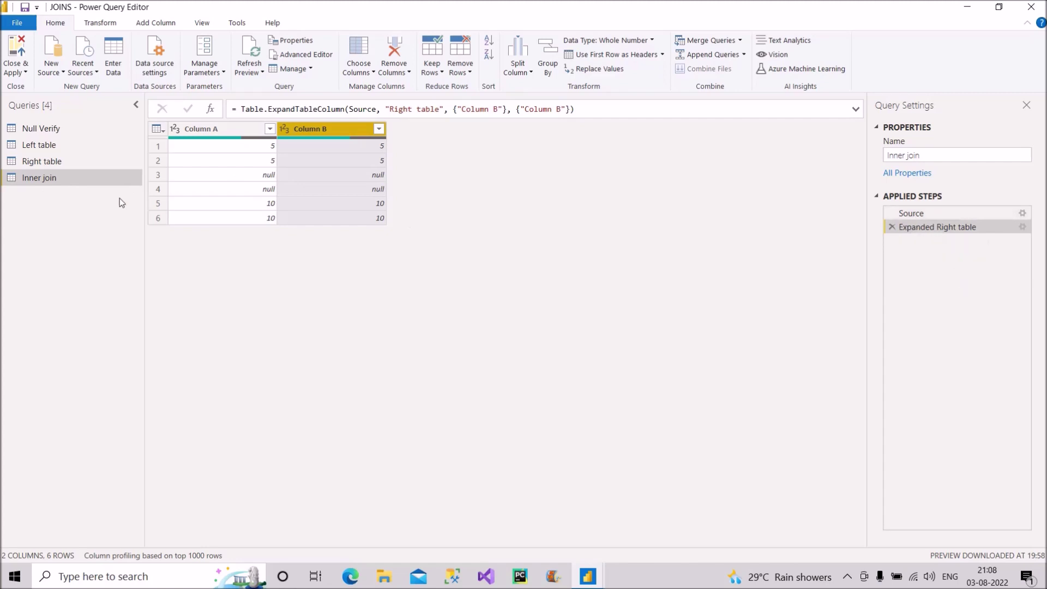
Compare the rows of Left table and Right table with the expanded Inner join query.
left_click(70, 144)
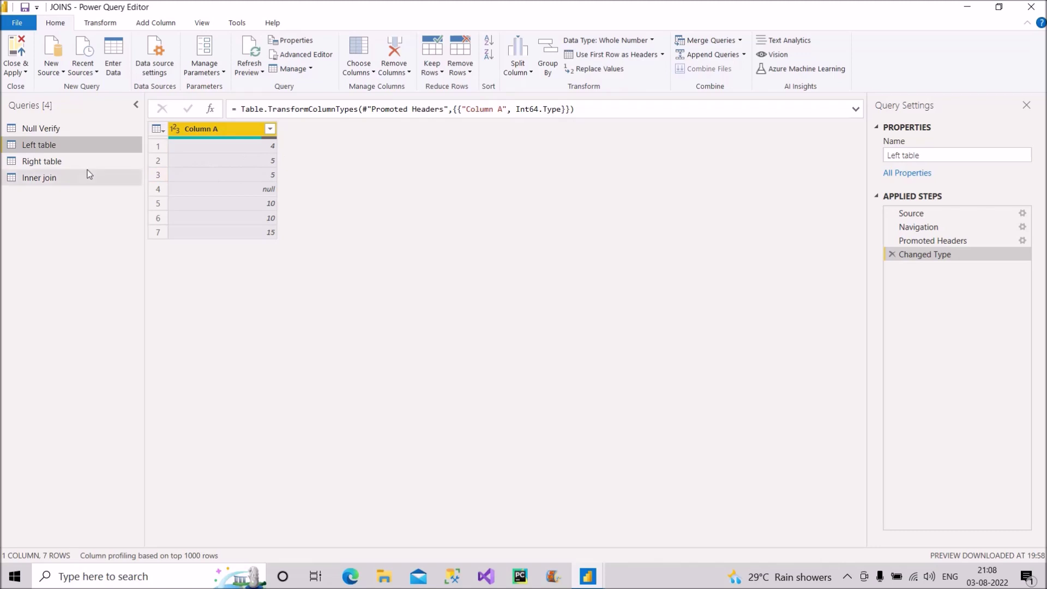
left_click(66, 162)
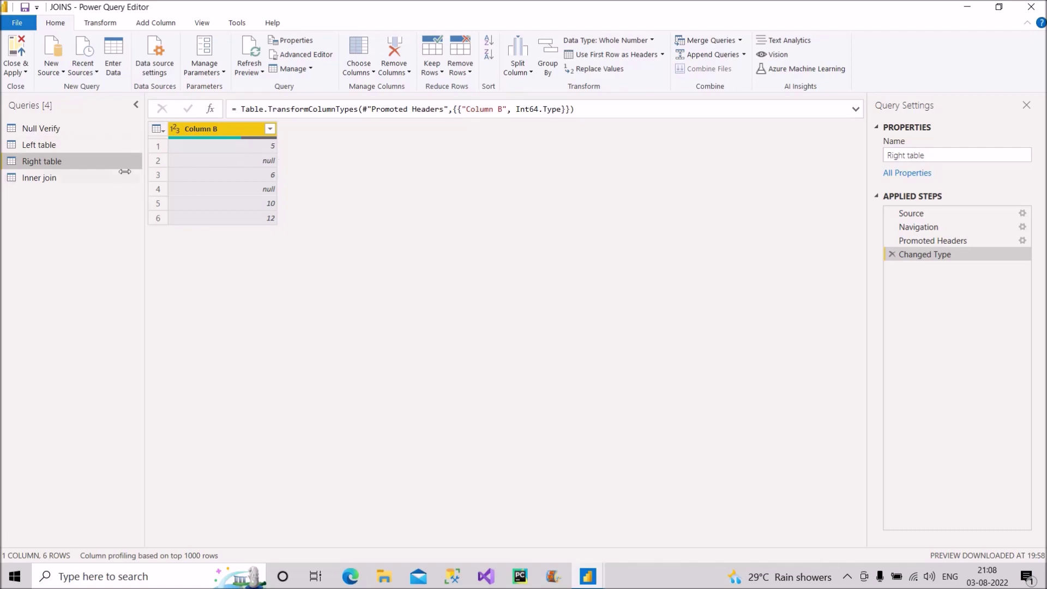
left_click(91, 184)
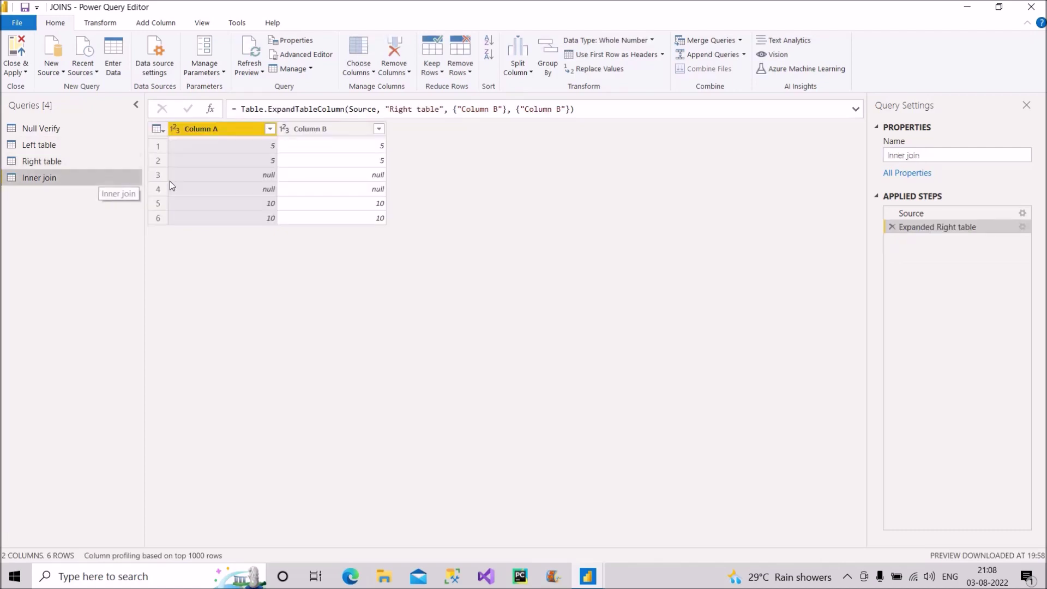
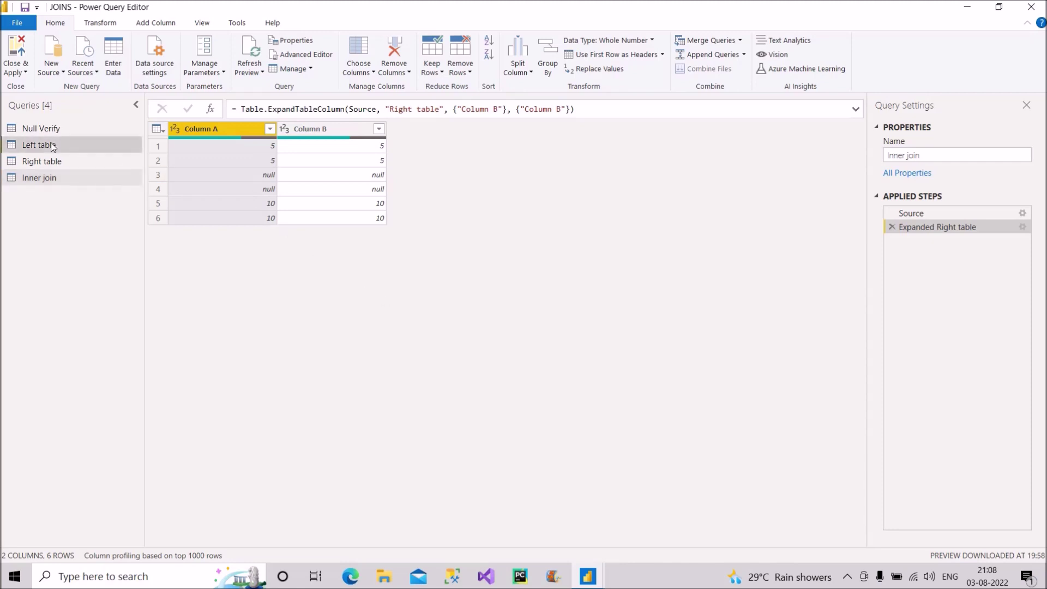
Merge Left table's Column A with Right table's Column B as a new query using the Left Outer join kind.
left_click(740, 40)
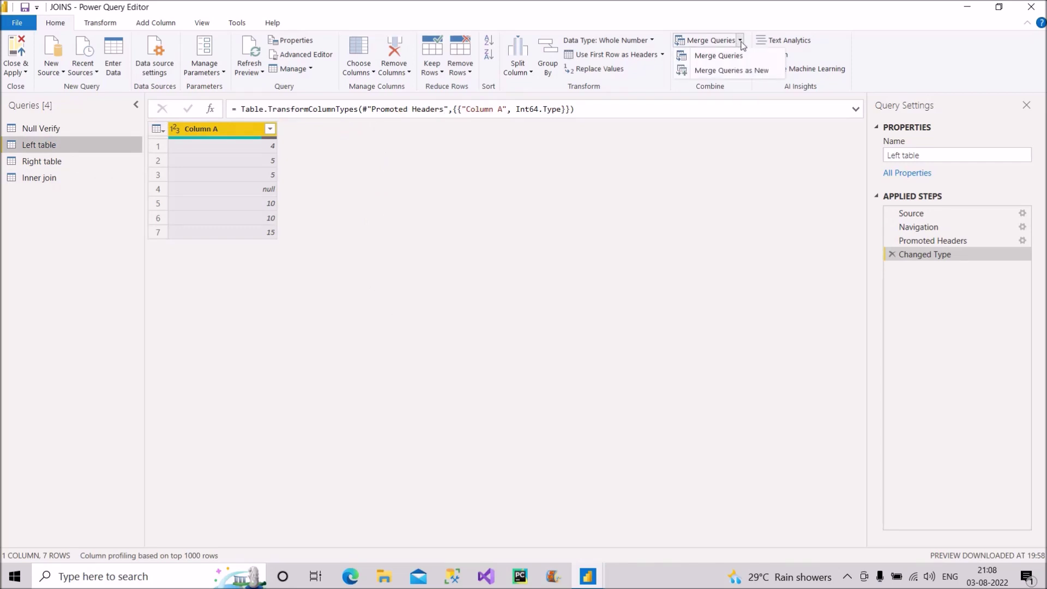
left_click(734, 71)
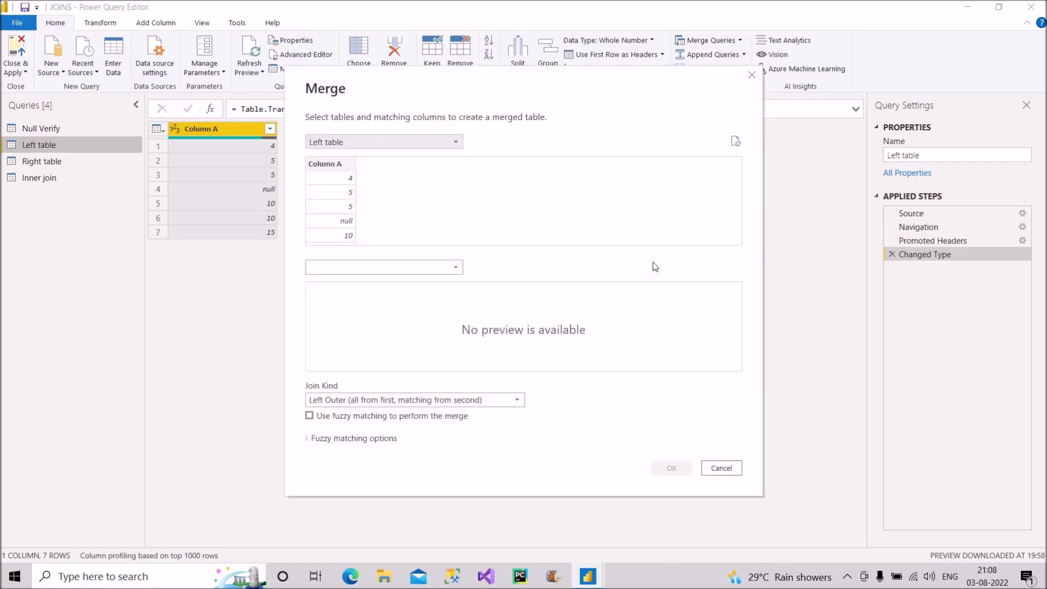
left_click(336, 165)
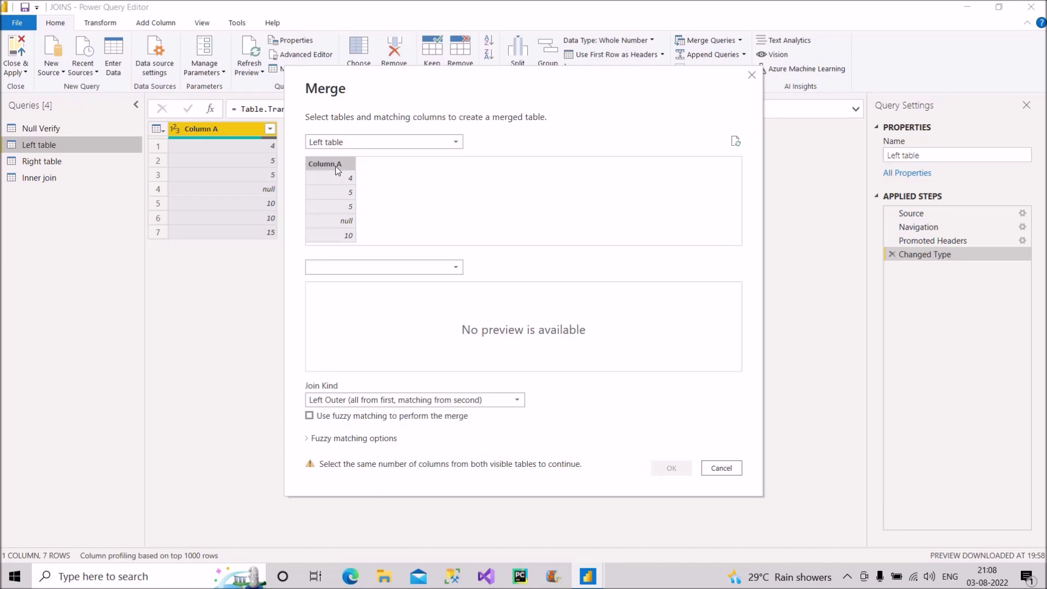
left_click(365, 265)
left_click(344, 320)
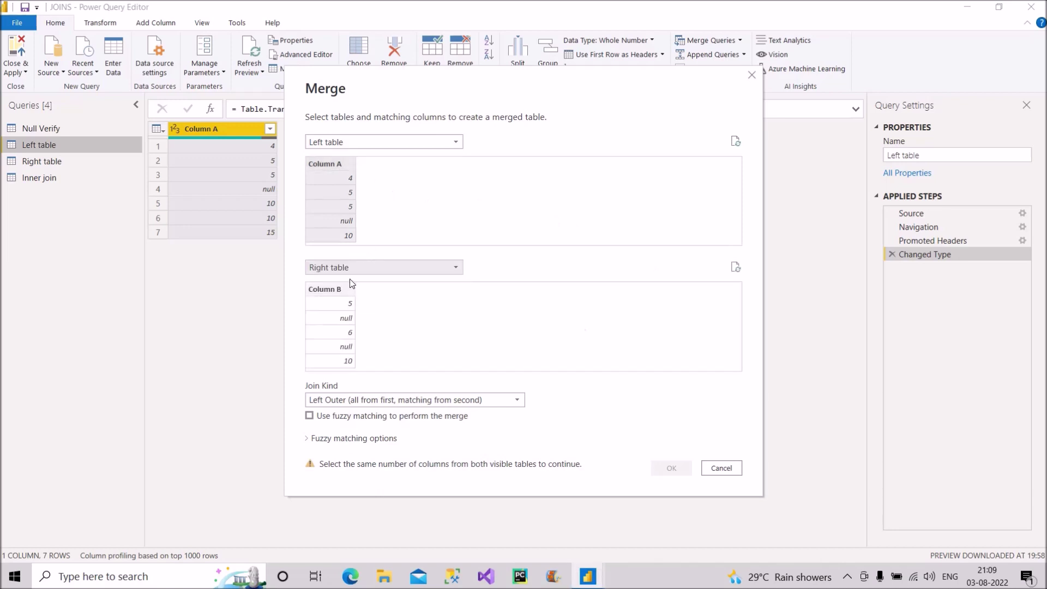
left_click(341, 289)
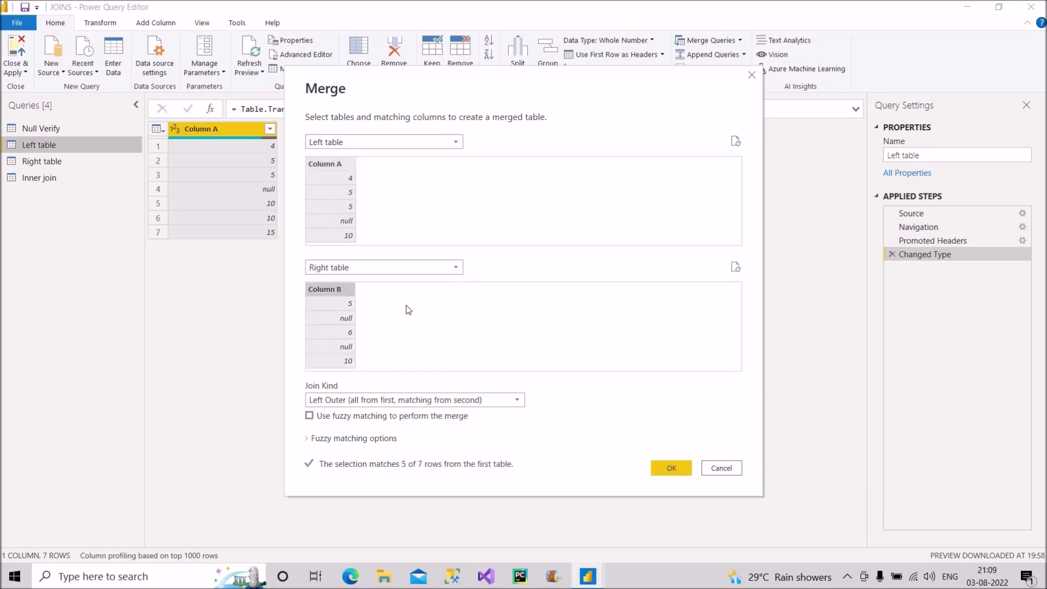
left_click(672, 468)
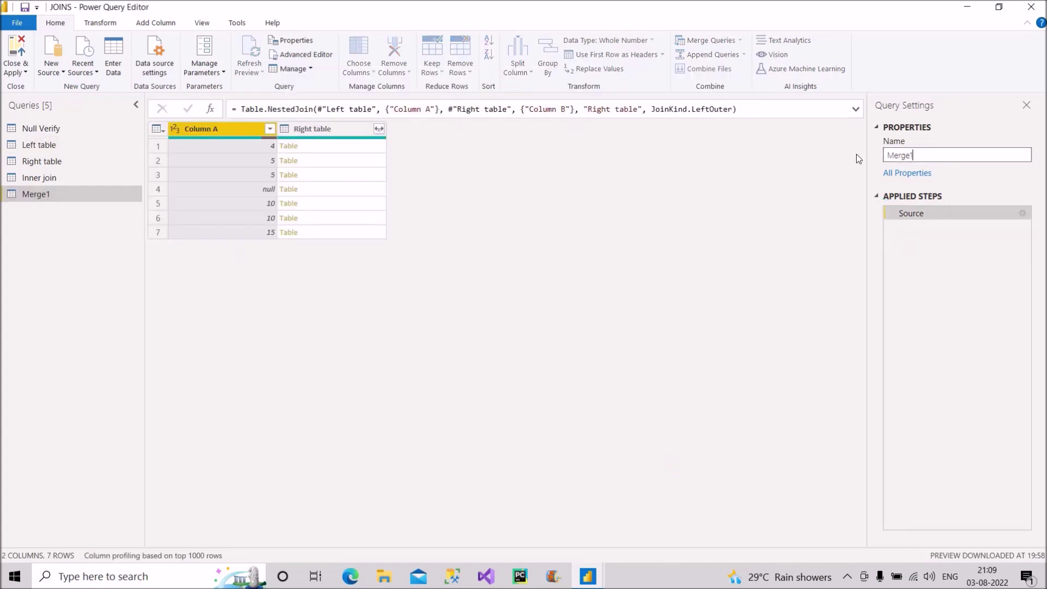
Rename the left outer merge query as Left join.
left_click_drag(923, 156, 885, 158)
type("Left join")
key("Return")
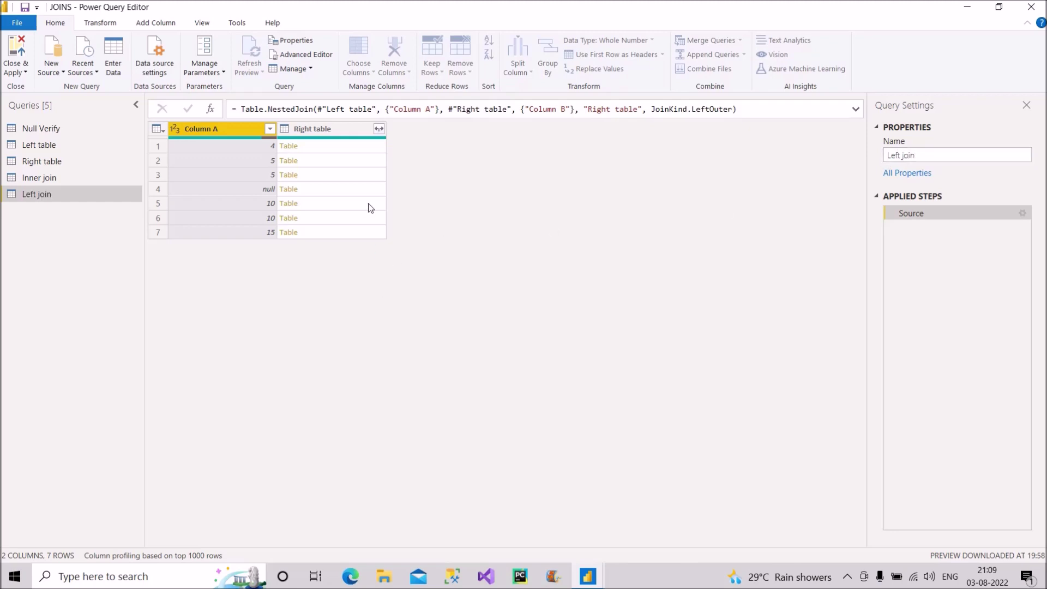
Expand Column B from the nested Right table column in Left join and remove the expanded Column B.
left_click(379, 129)
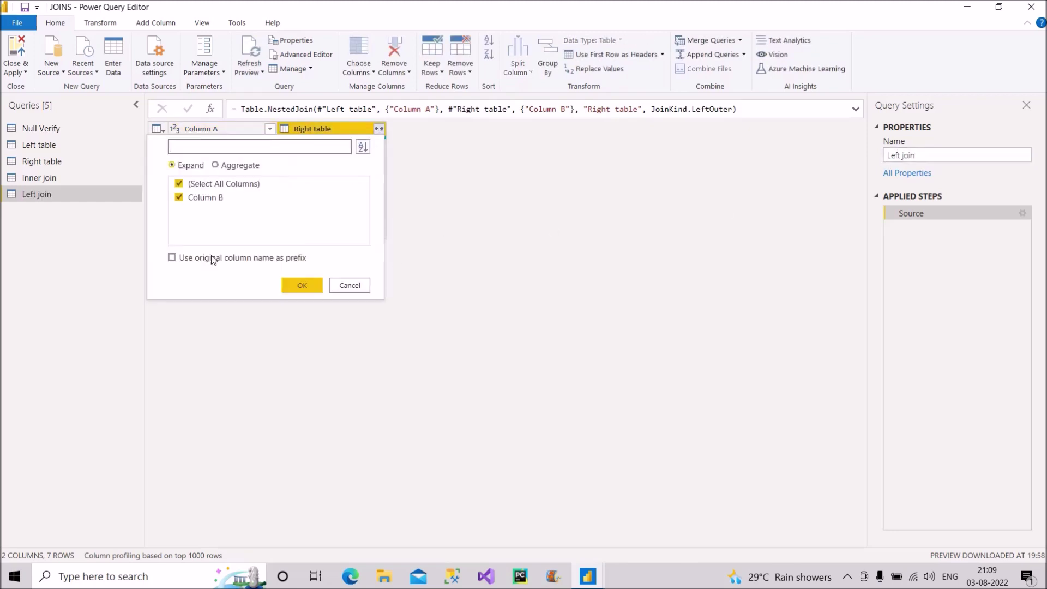
left_click(301, 283)
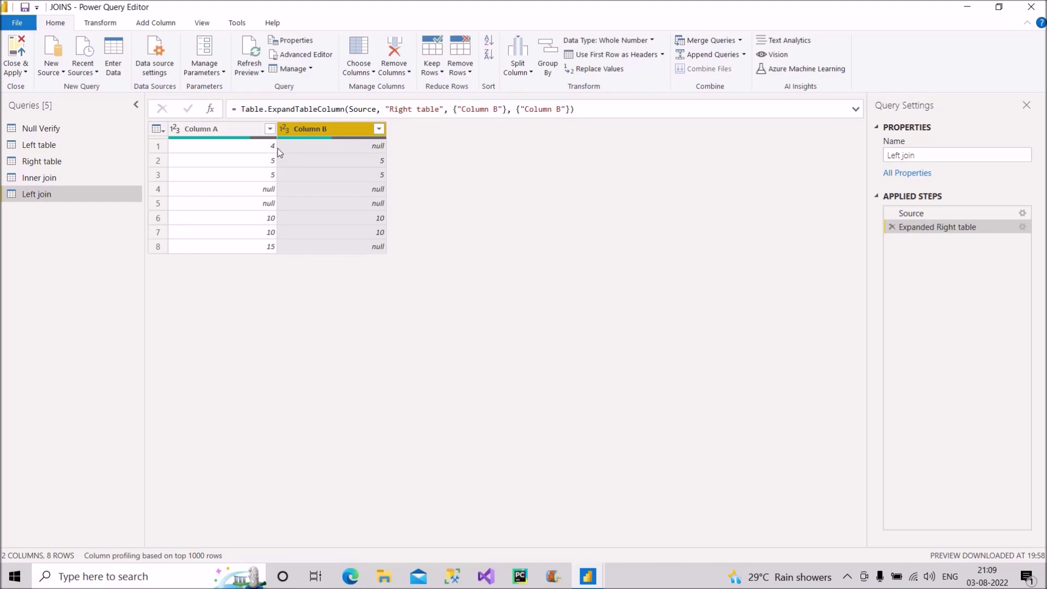
right_click(329, 131)
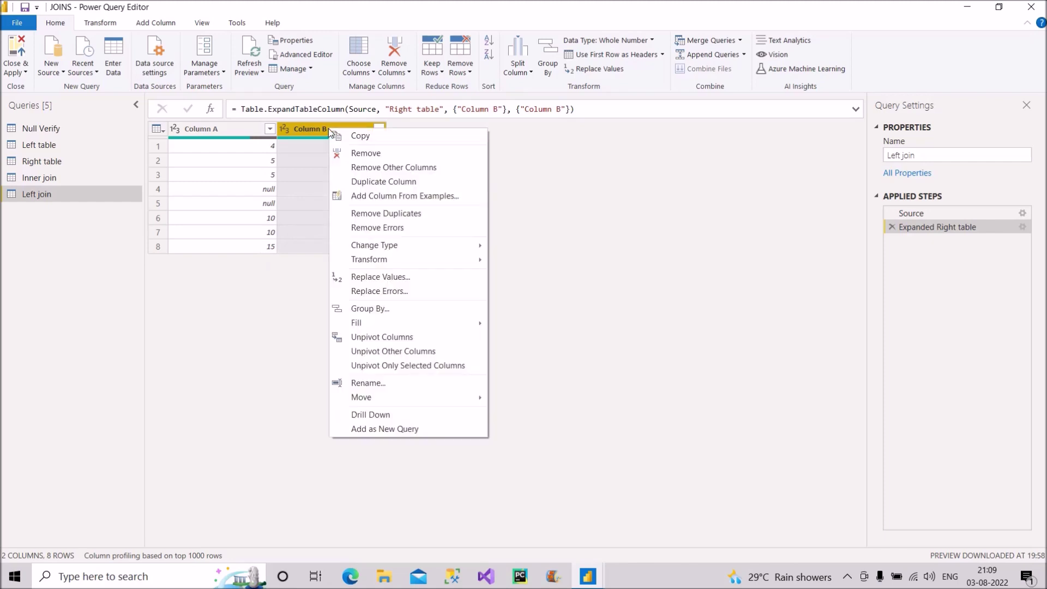
left_click(366, 154)
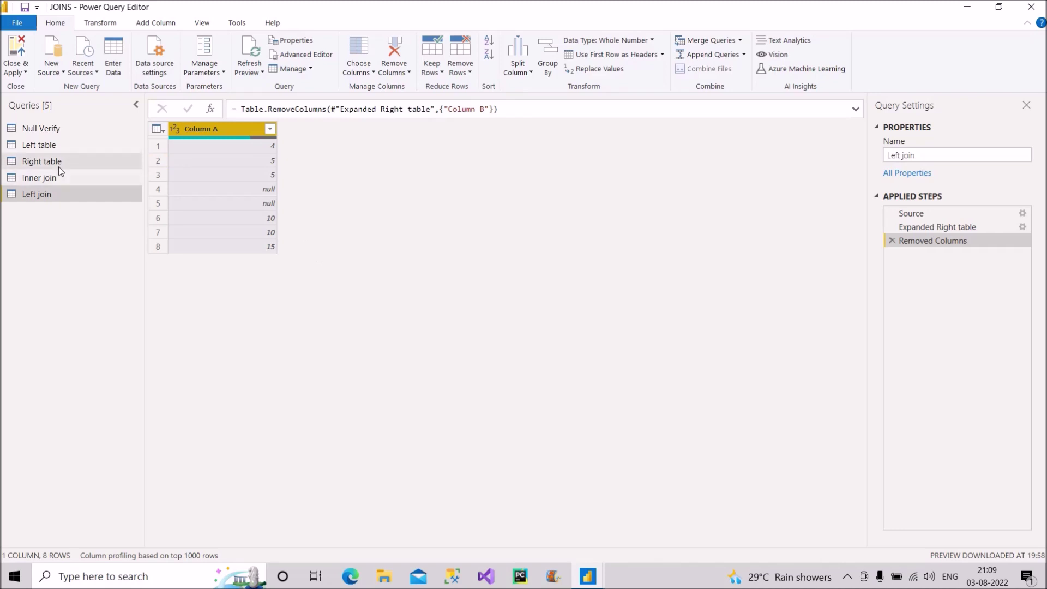
Merge Left table's Column A with Right table's Column B as a new query using the Right Outer join kind.
left_click(56, 148)
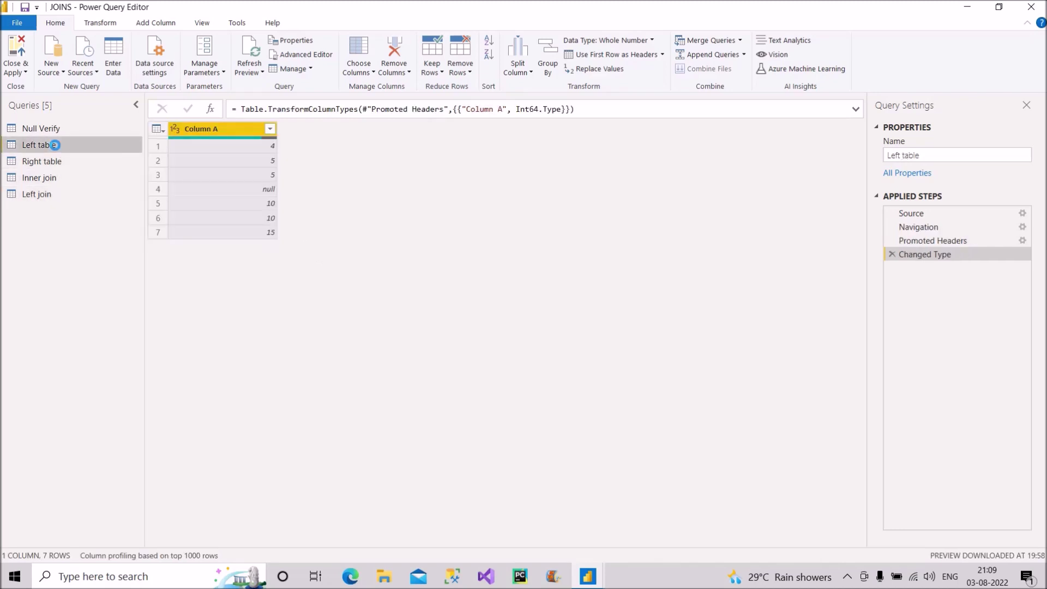
left_click(740, 41)
left_click(731, 71)
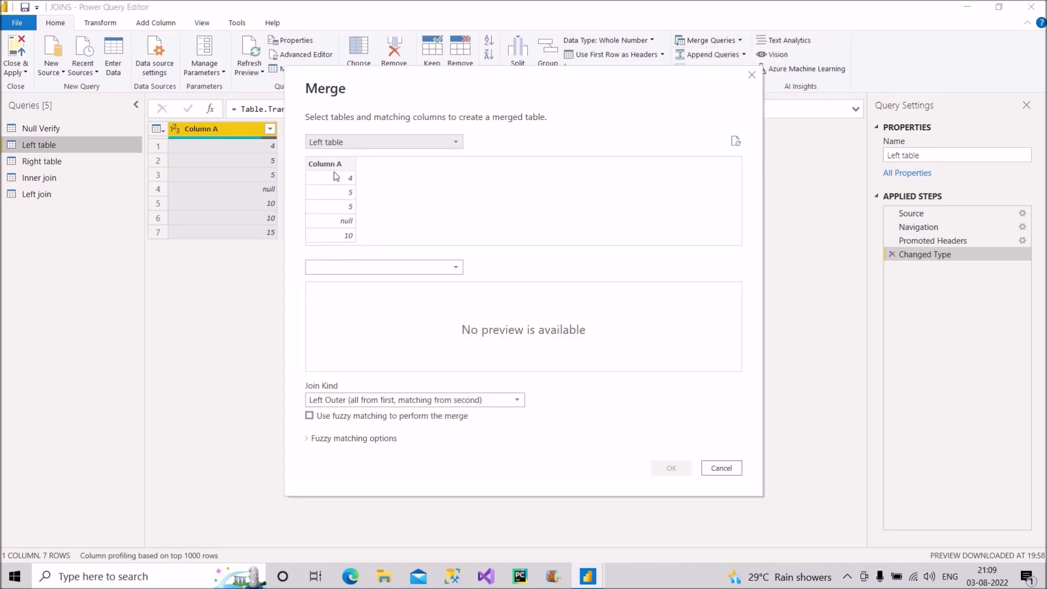
left_click(333, 175)
left_click(355, 270)
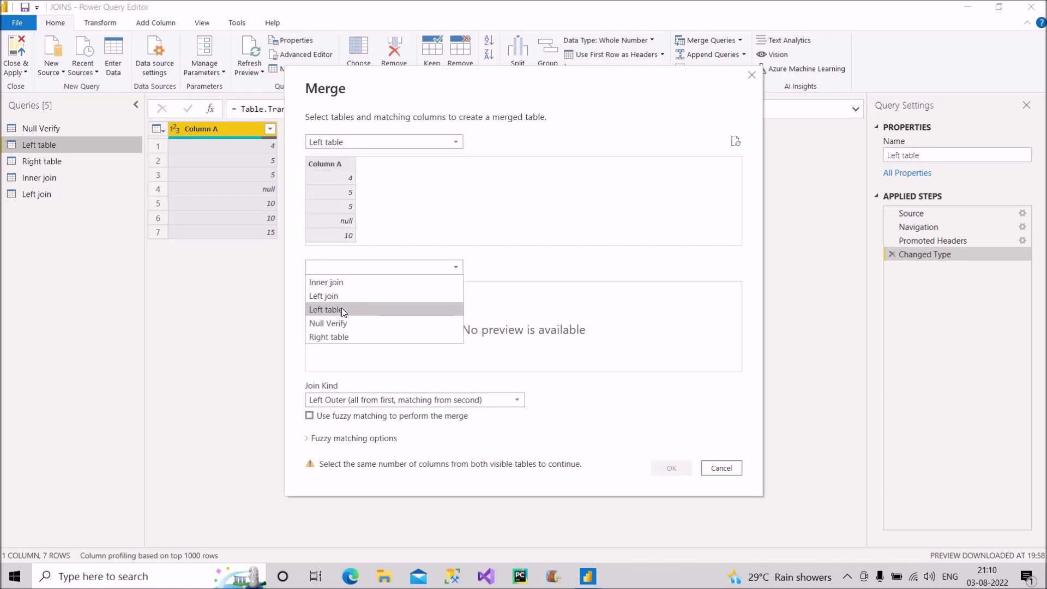
left_click(339, 337)
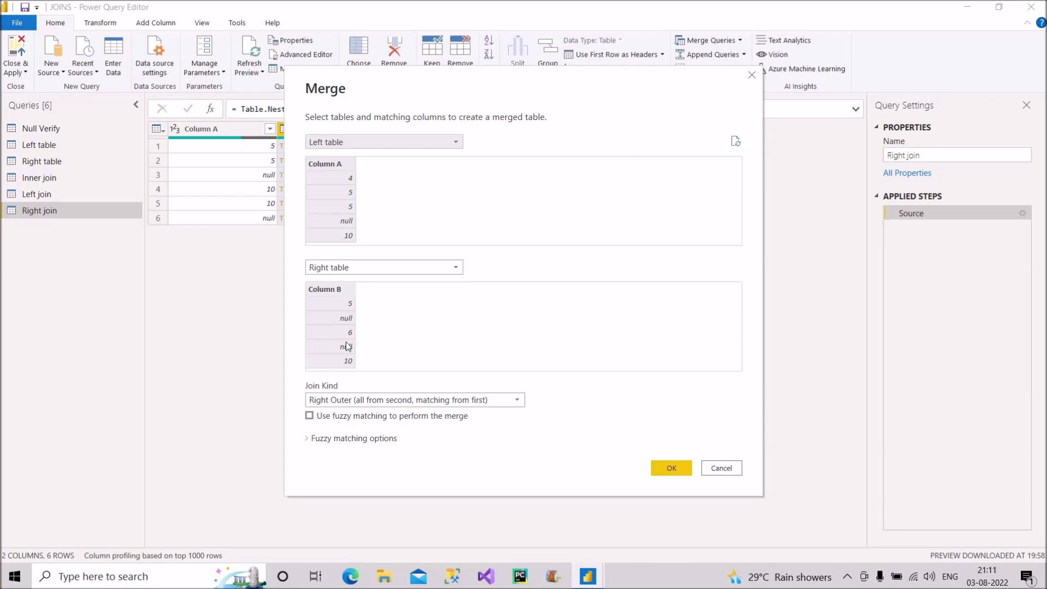
left_click(347, 402)
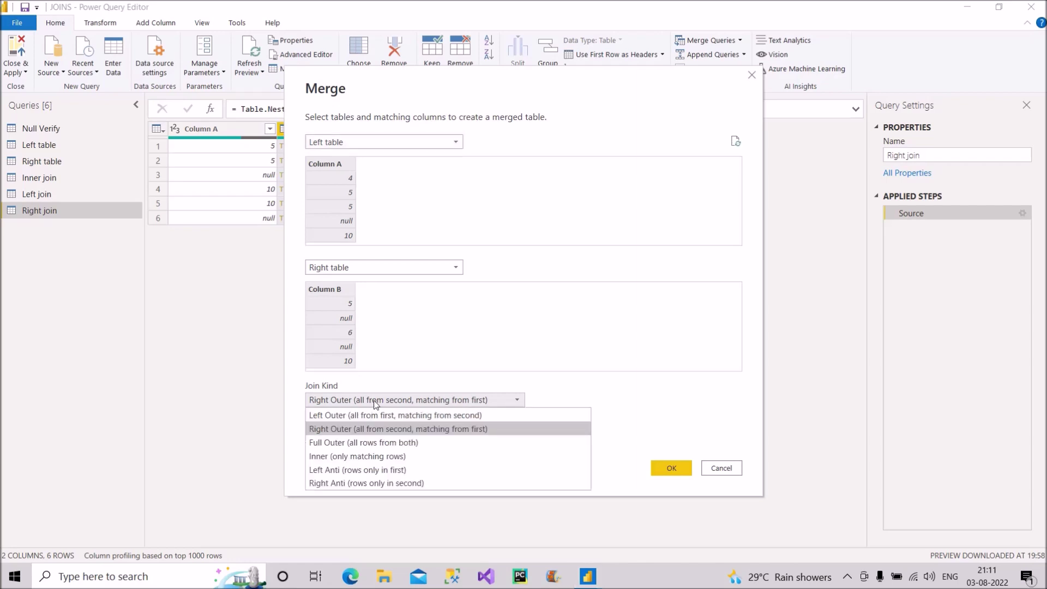
left_click(350, 429)
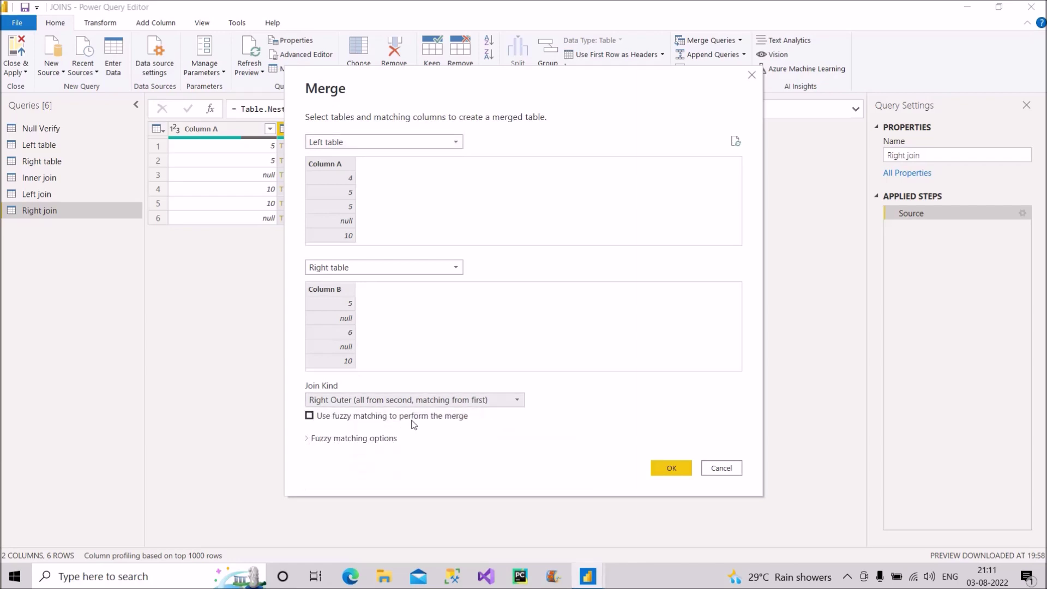
left_click(652, 466)
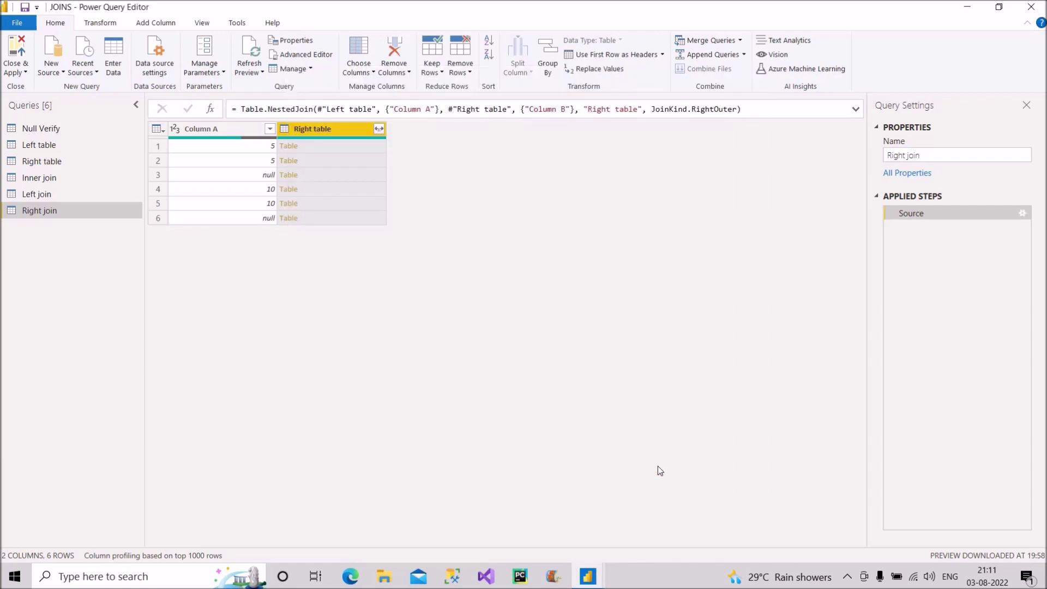
Expand Column B from the nested Right table column in Right join and remove Column A.
left_click(378, 130)
left_click(312, 286)
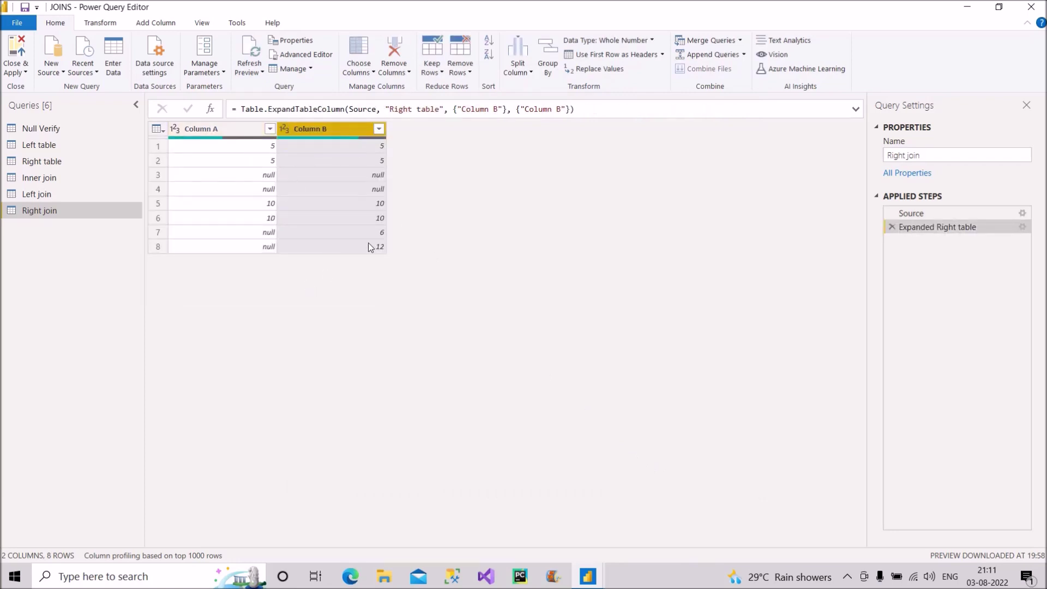
right_click(236, 130)
left_click(256, 148)
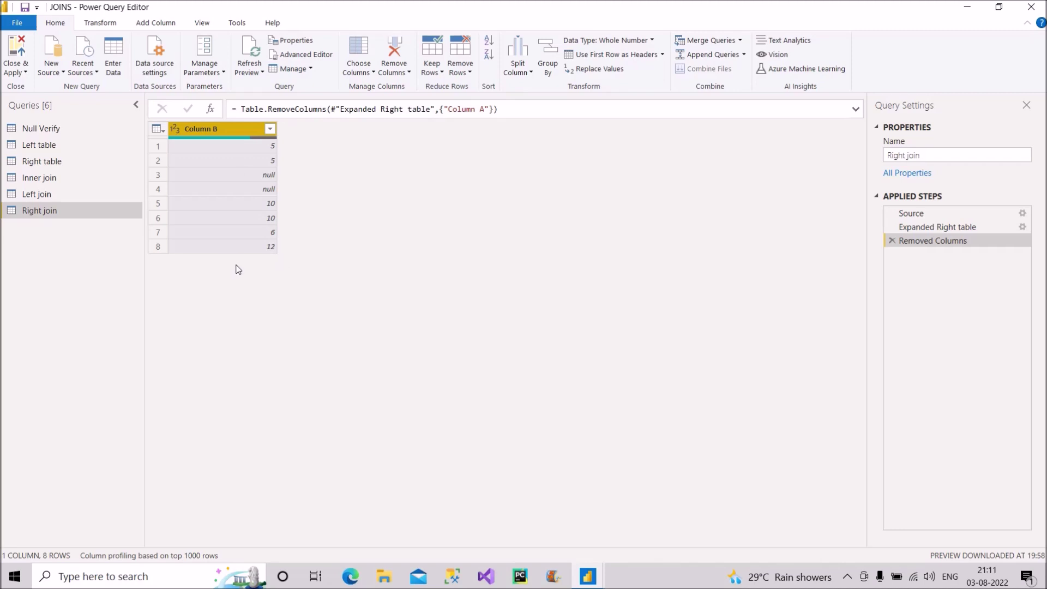
Merge Left table's Column A with the Right join query's Column B as a new query using the Left Anti join kind.
left_click(47, 146)
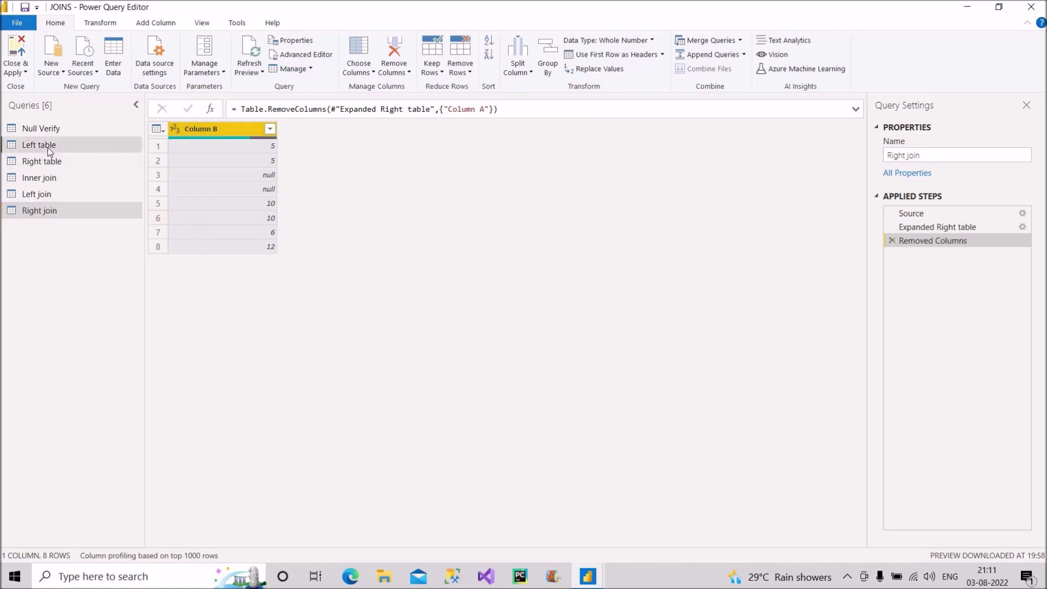
left_click(740, 40)
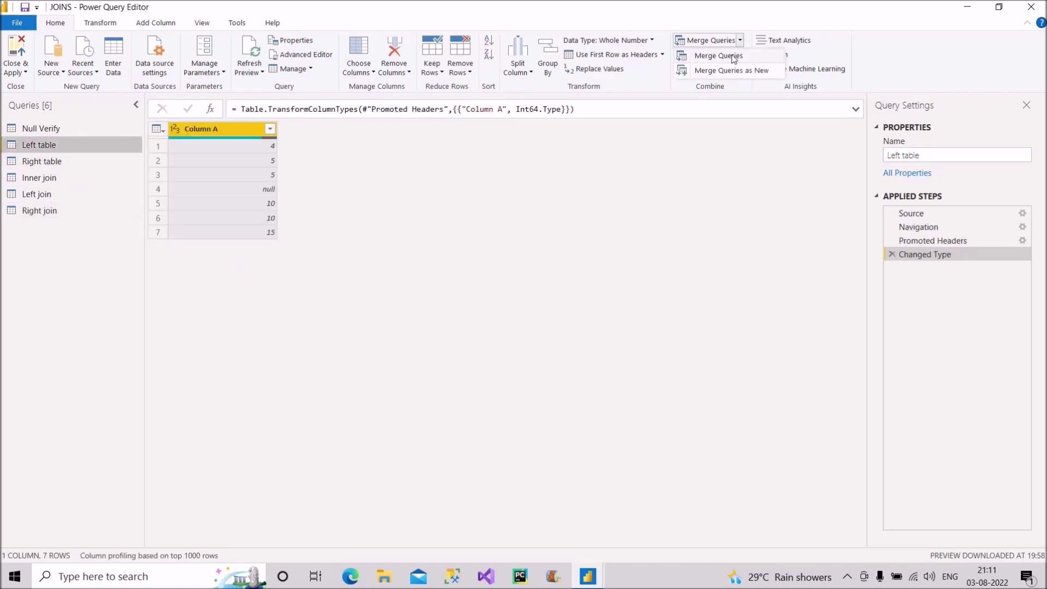
left_click(721, 71)
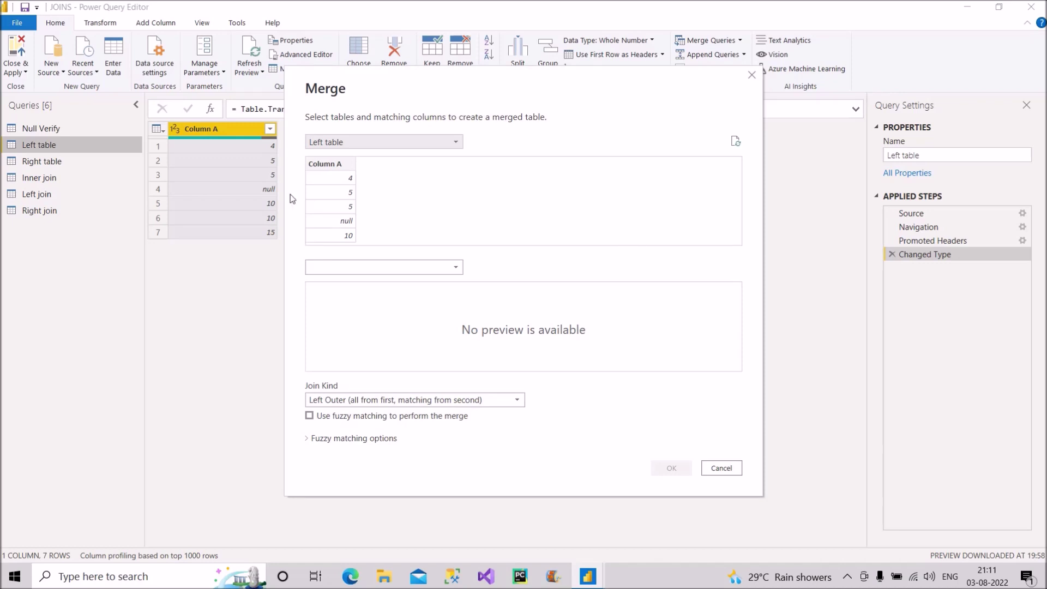
left_click(371, 268)
left_click(345, 337)
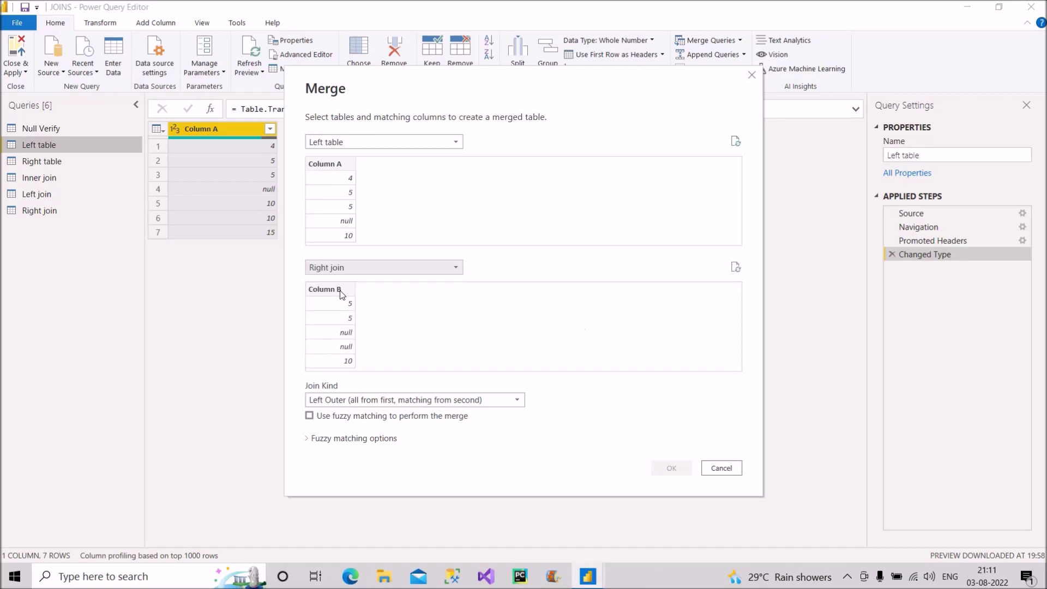
left_click(342, 294)
left_click(332, 166)
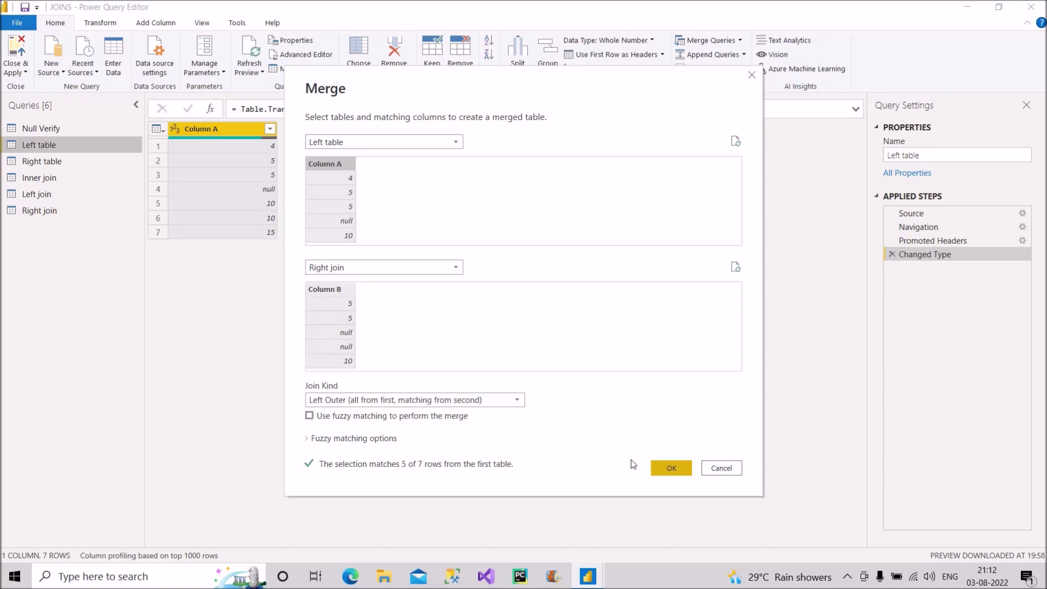
left_click(485, 400)
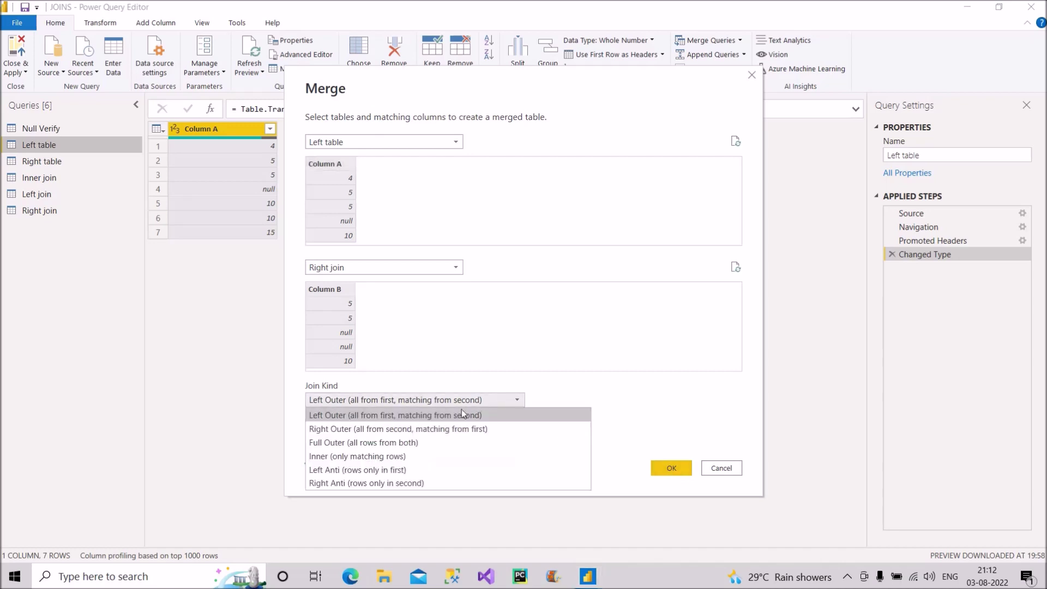
left_click(400, 469)
left_click(652, 465)
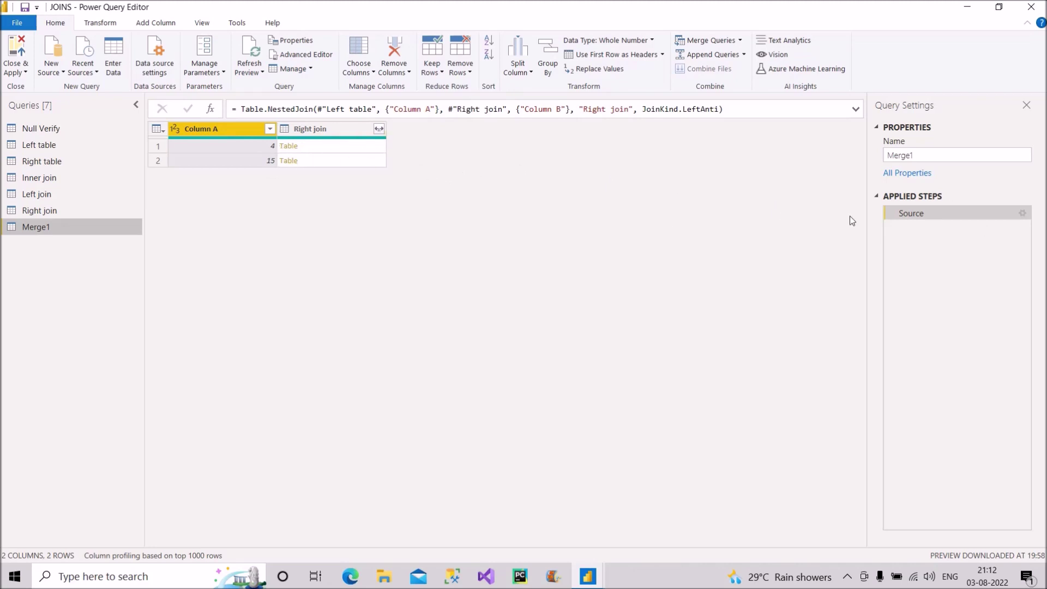
Rename the left anti merge query as Left anti.
left_click_drag(918, 156, 883, 157)
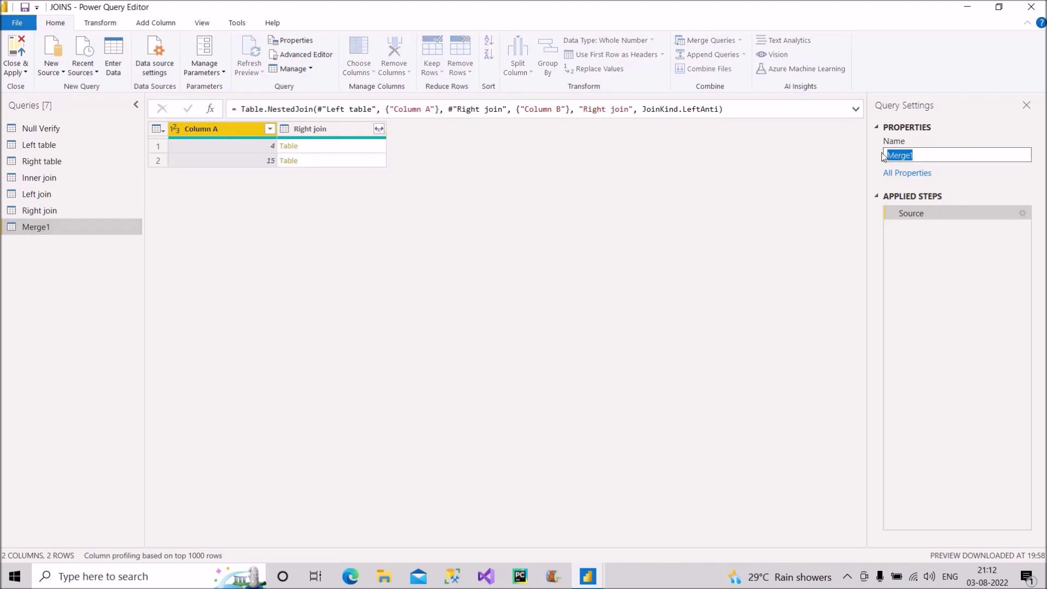
type("Left anti")
key("Return")
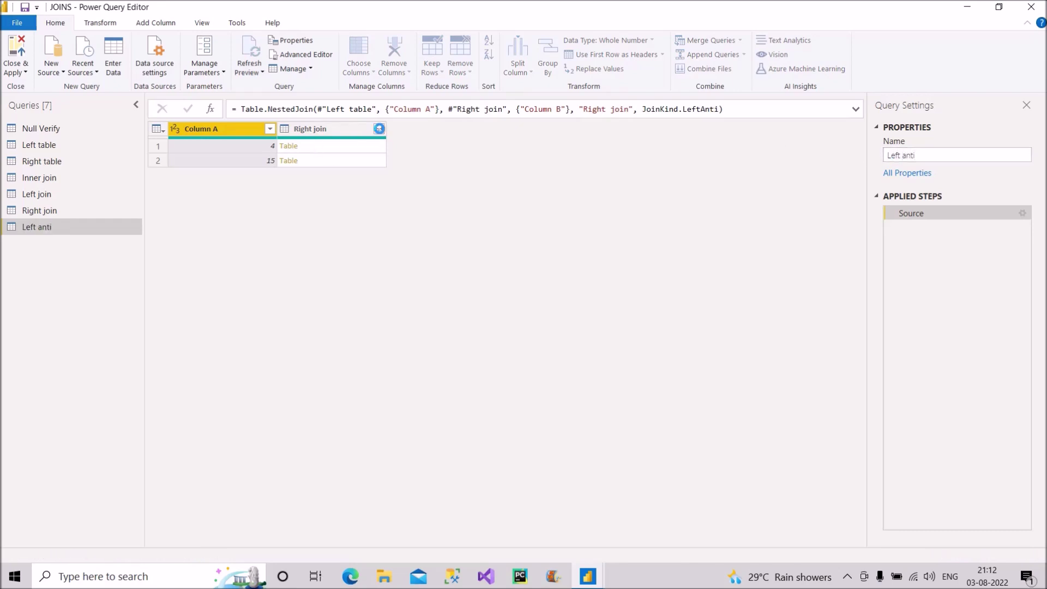
Expand Column B from the nested Right join column in Left anti and remove the expanded Column B.
left_click(379, 129)
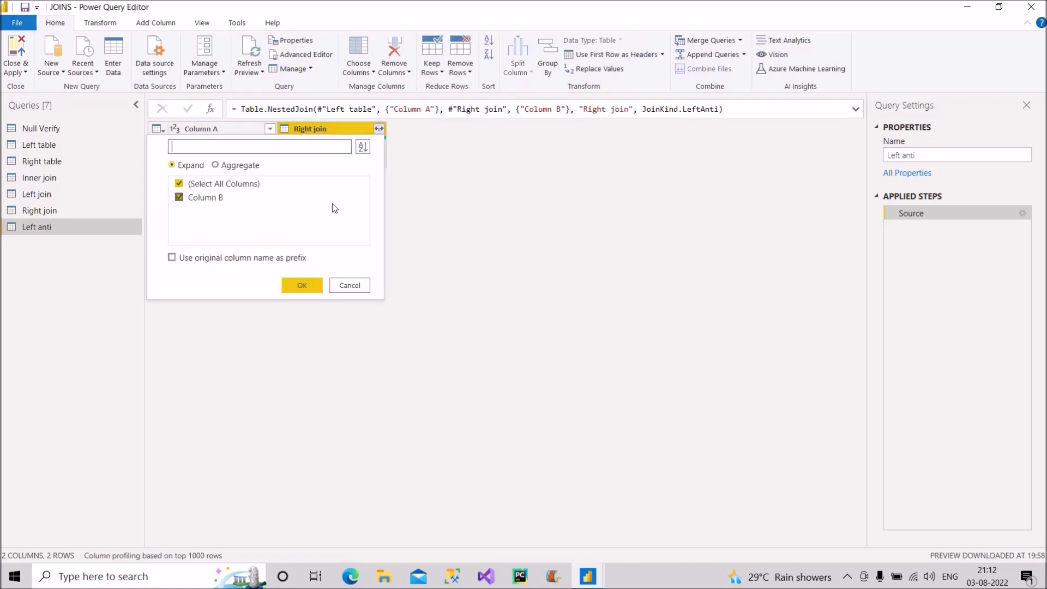
left_click(298, 280)
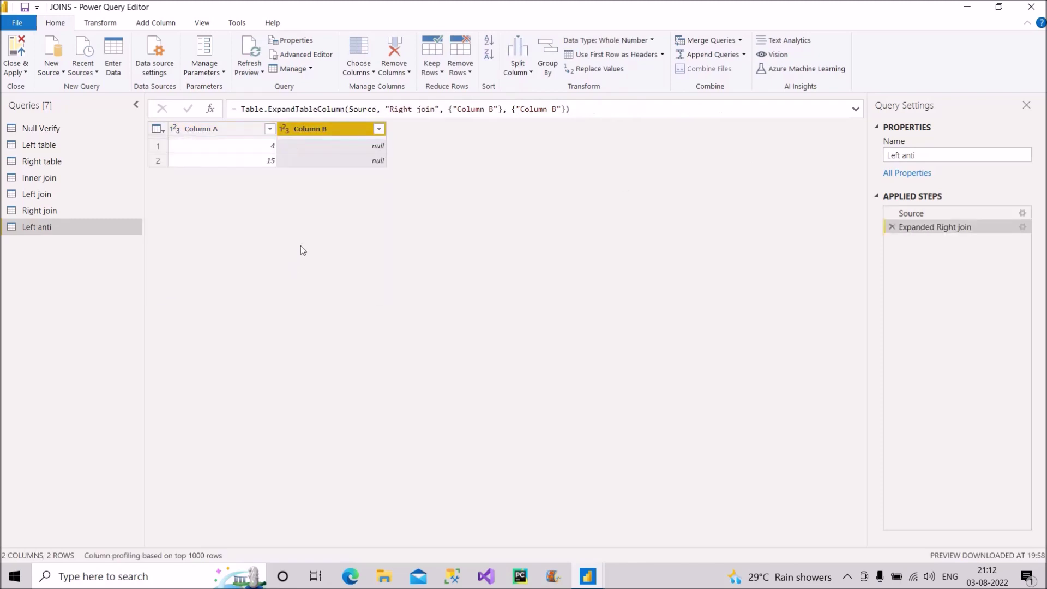
right_click(329, 130)
left_click(351, 153)
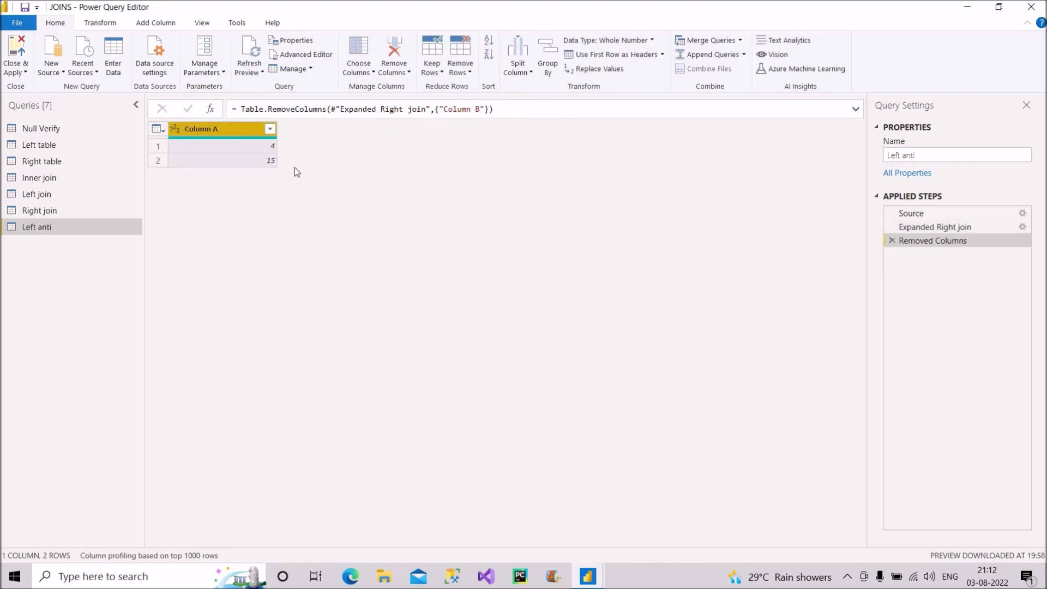
Merge Left table's Column A with the Right join query's Column B as a new query using the Right Anti join kind.
left_click(54, 147)
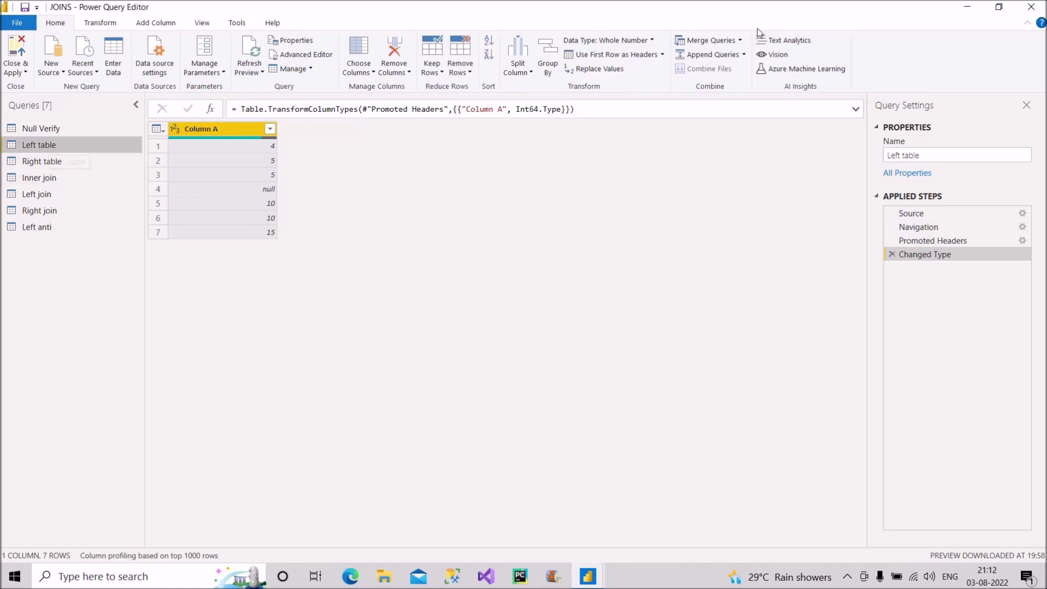
left_click(740, 40)
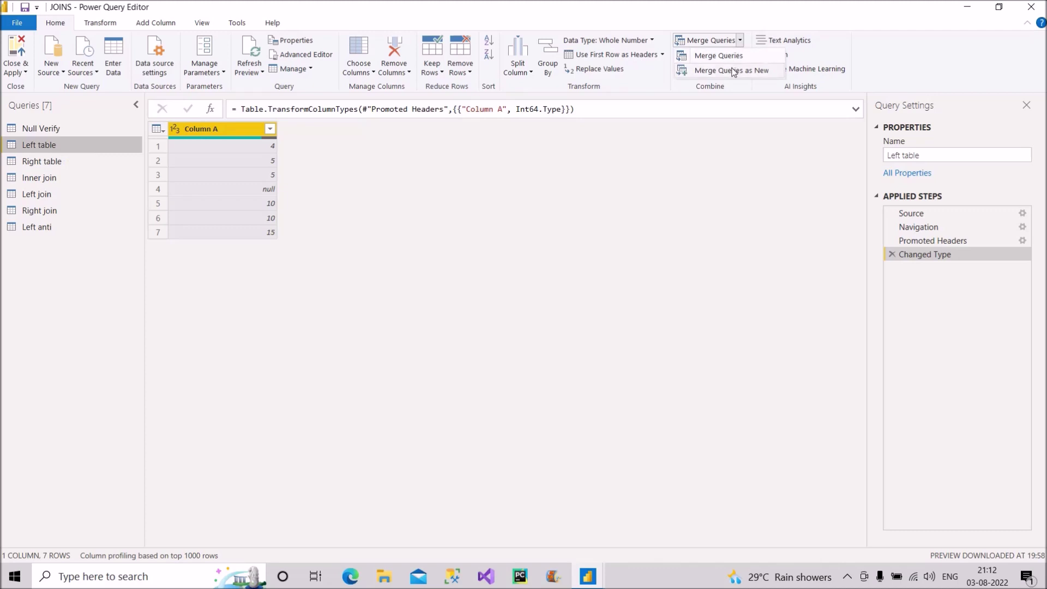
left_click(734, 71)
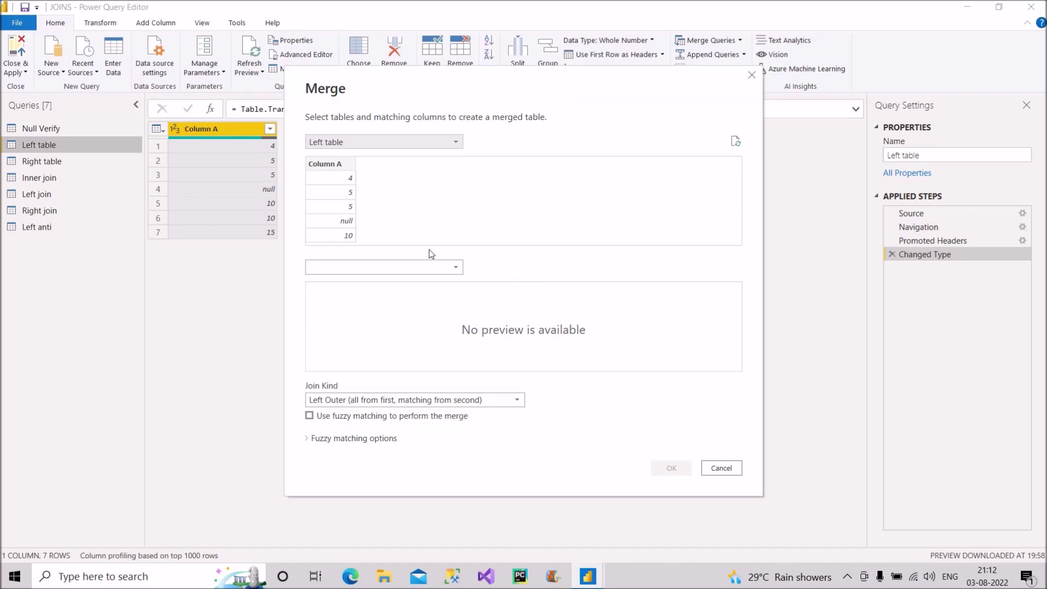
left_click(409, 267)
left_click(338, 350)
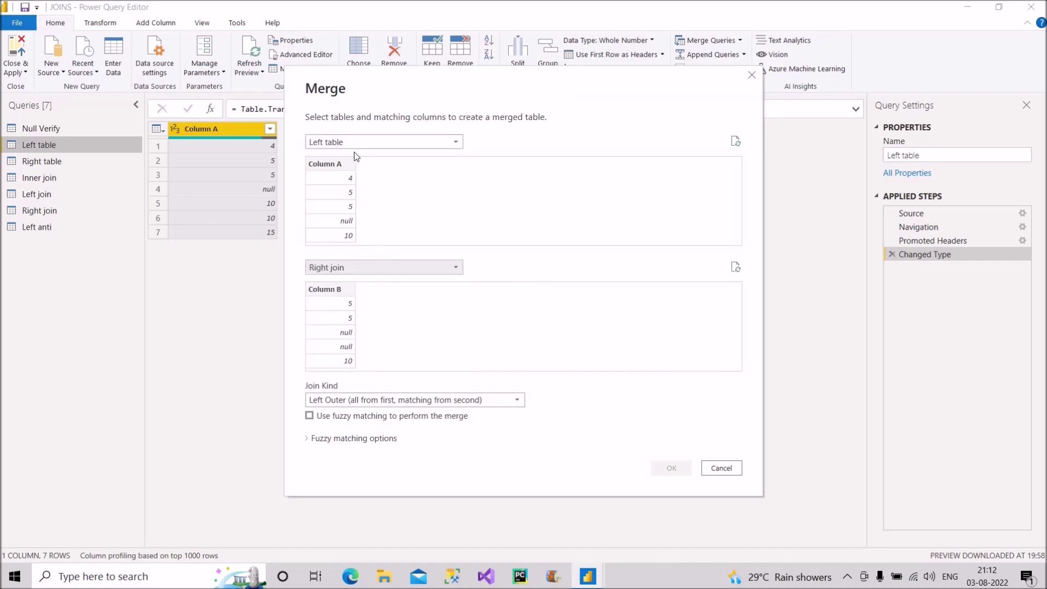
left_click(339, 192)
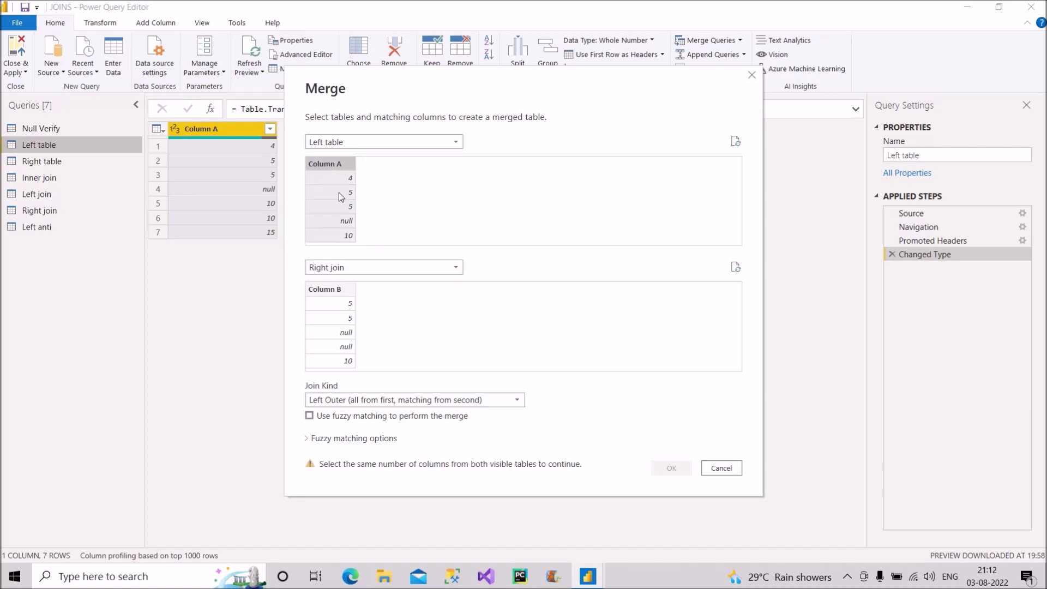
left_click(384, 401)
left_click(384, 483)
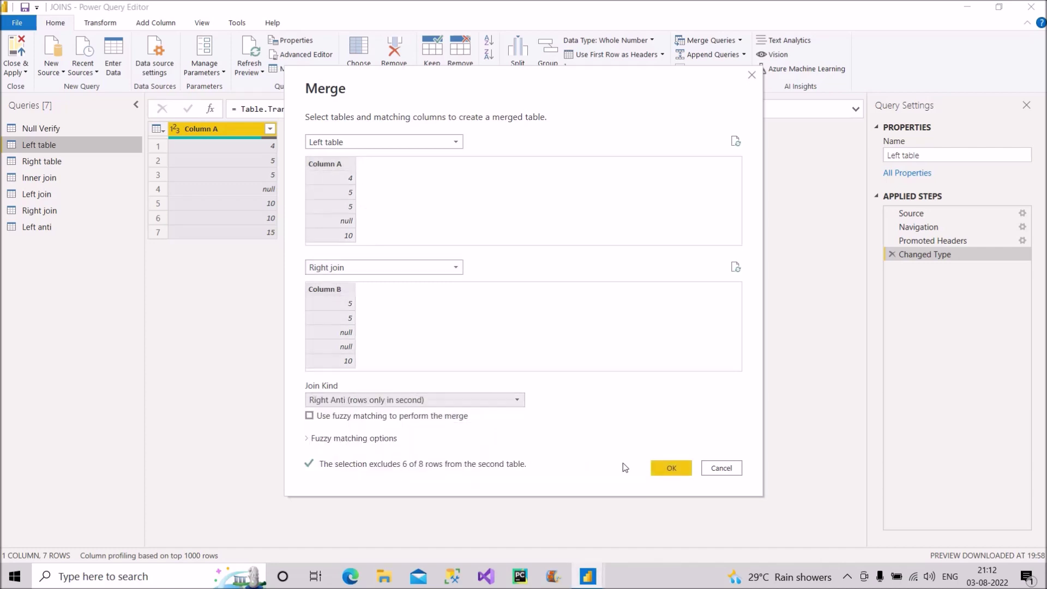
left_click(665, 471)
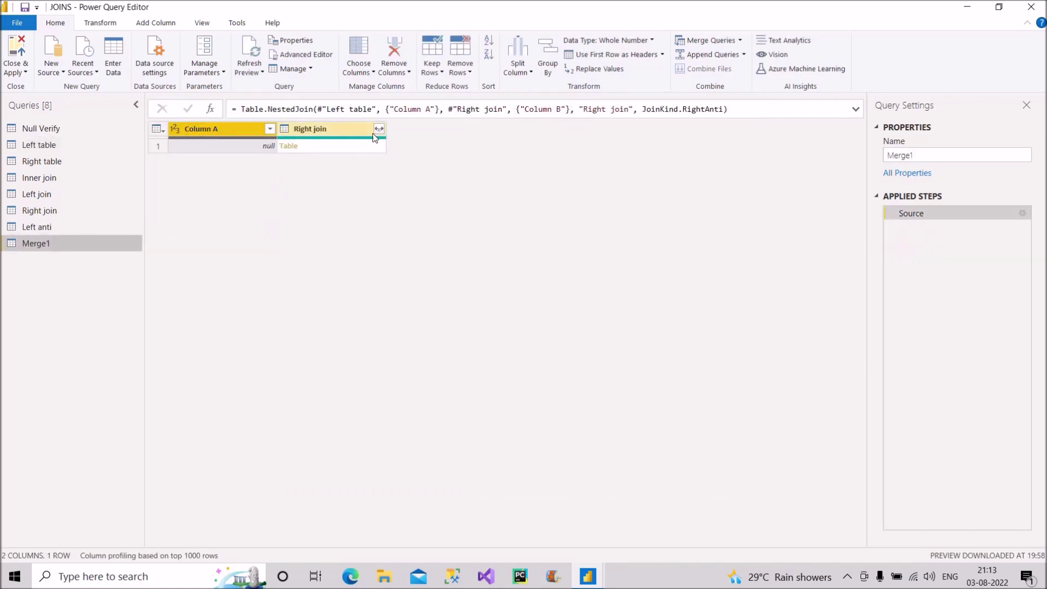
Expand Column B from the nested Right join column in the right anti merge query and remove Column A.
left_click(379, 130)
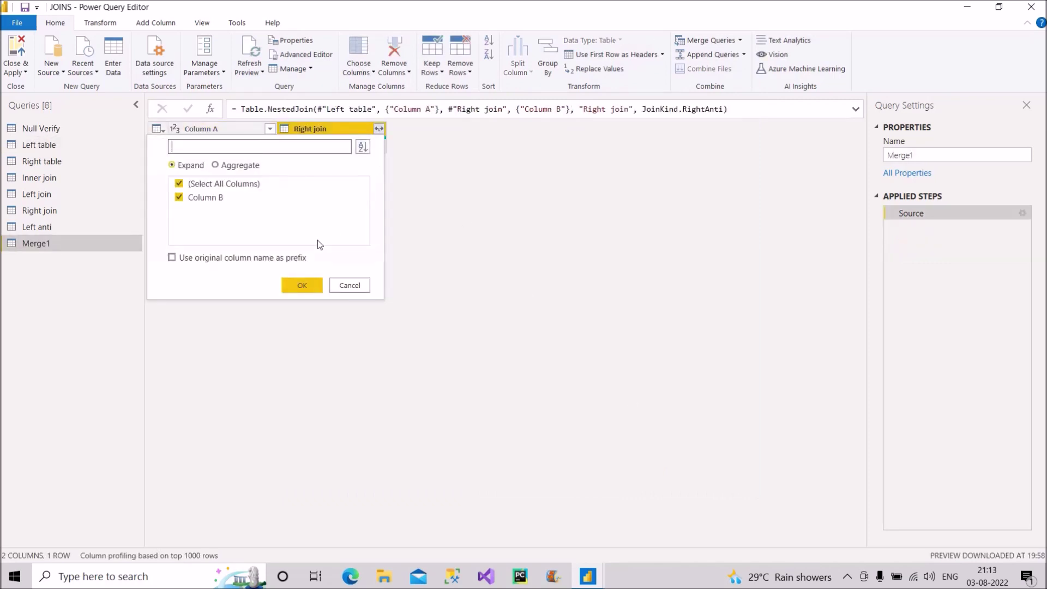
left_click(302, 286)
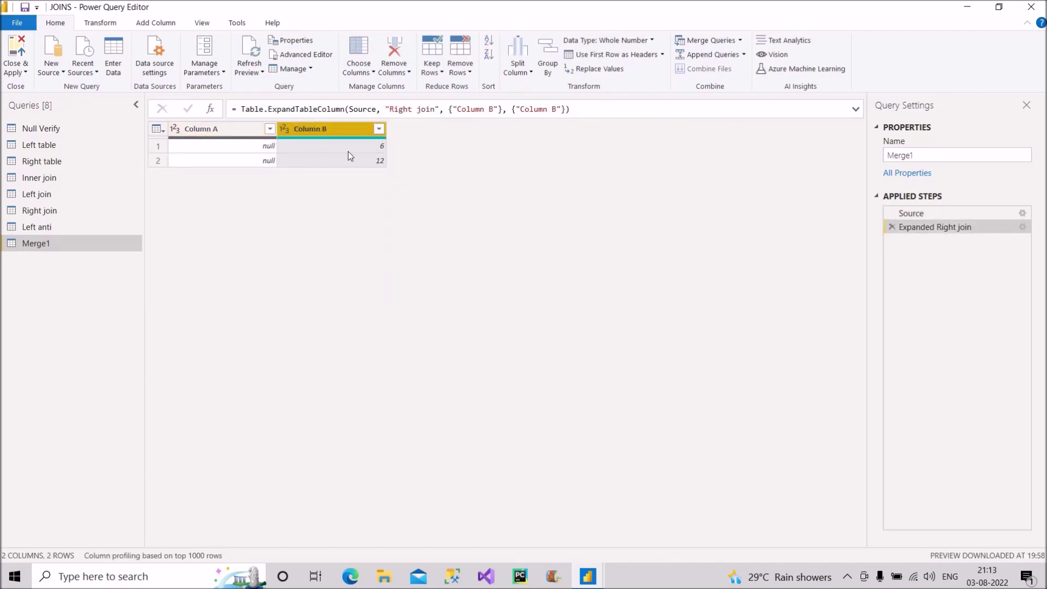
right_click(245, 134)
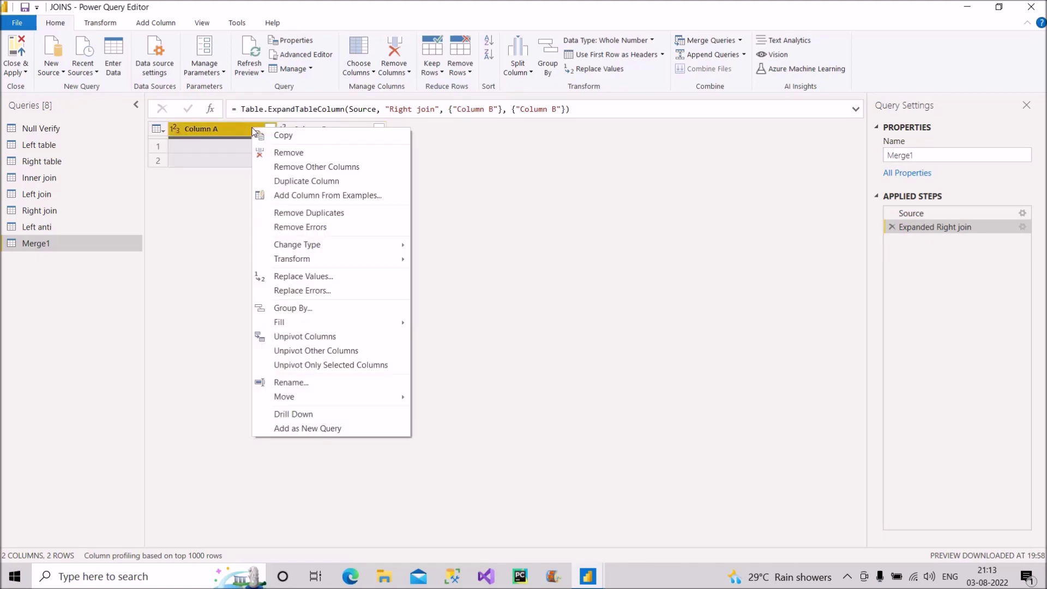
left_click(279, 152)
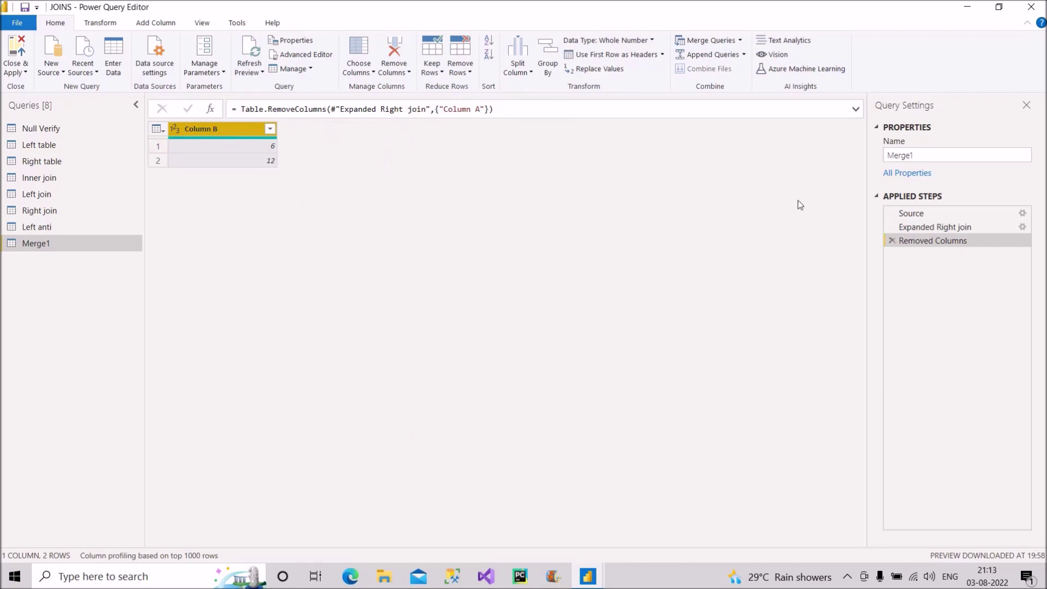
Rename the right anti merge query as Righgt anti.
double_click(907, 155)
type("Righgt anti")
key("Return")
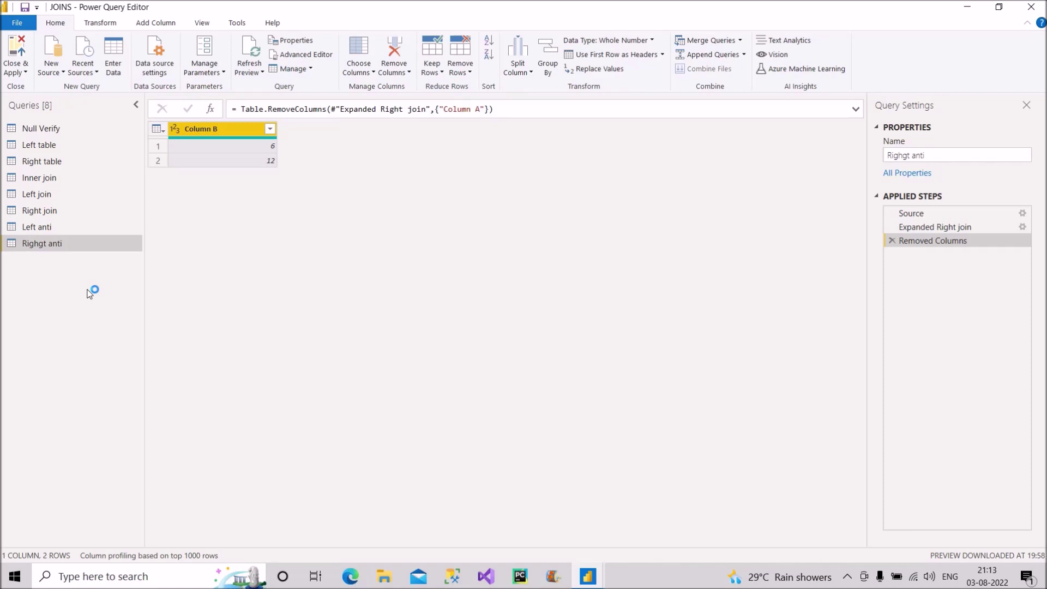
Merge Left table's Column A with Right table's Column B as a new query using the Full Outer join kind.
left_click(60, 145)
left_click(740, 40)
left_click(737, 72)
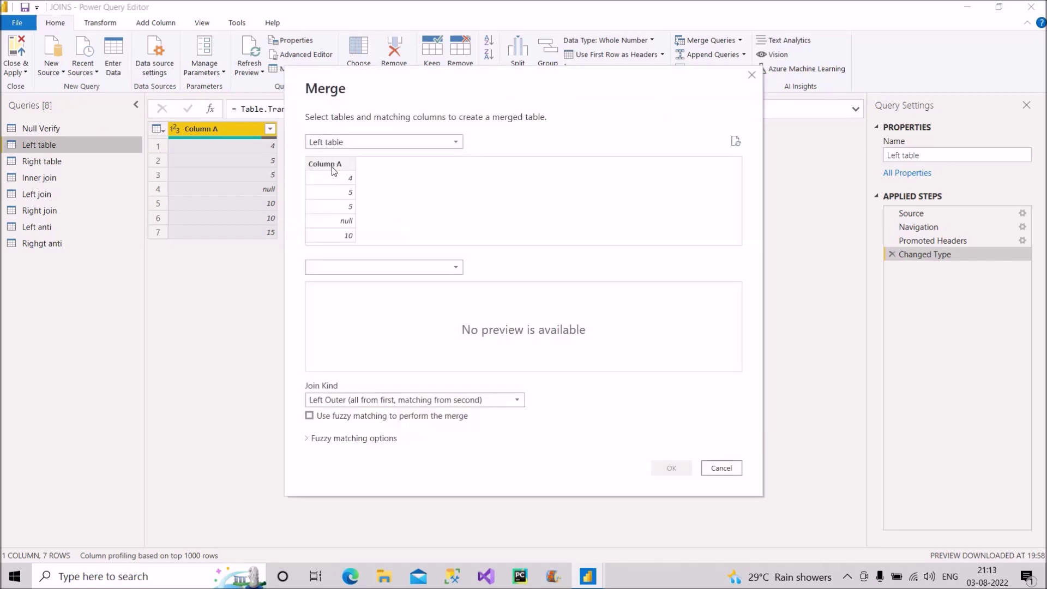
left_click(334, 164)
left_click(363, 267)
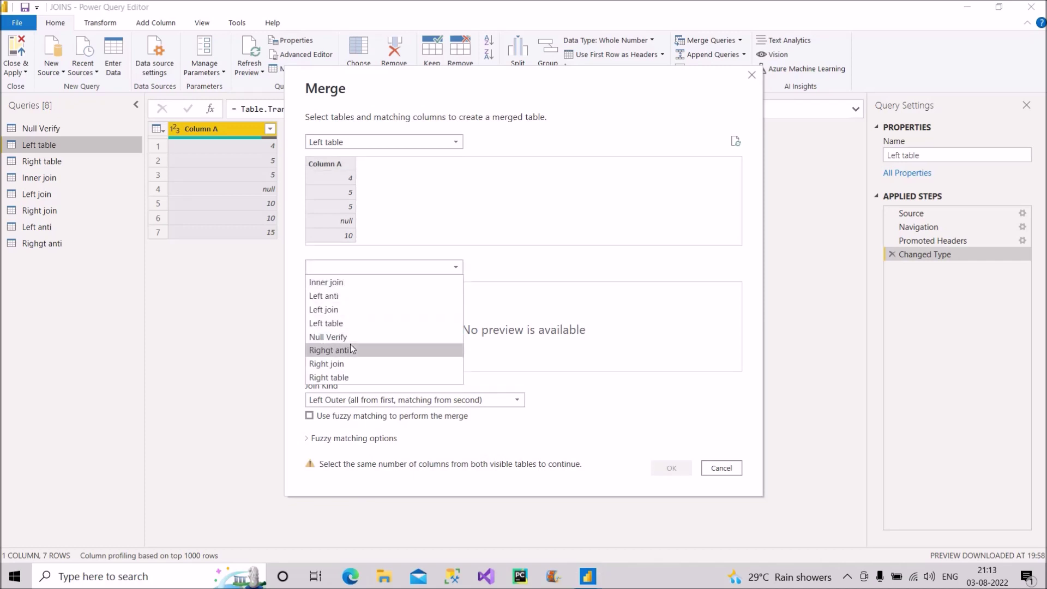
left_click(345, 378)
left_click(330, 289)
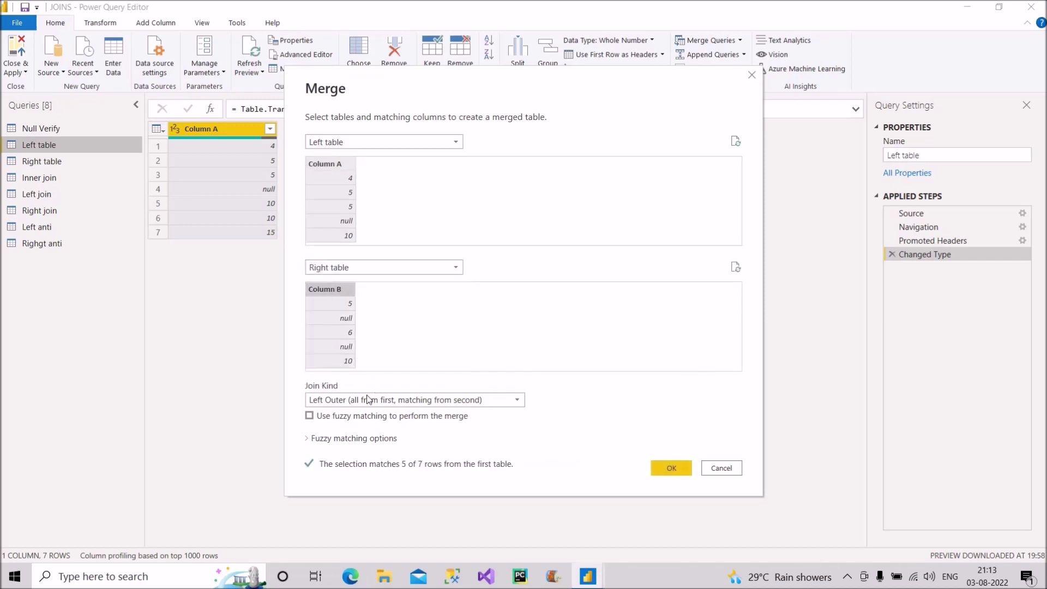
left_click(367, 399)
left_click(534, 439)
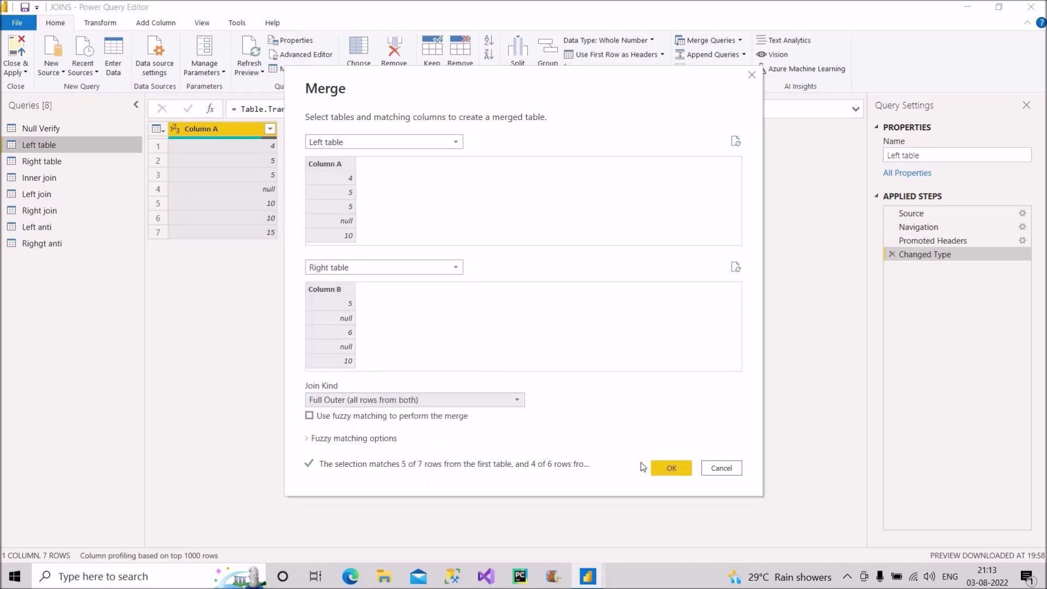
left_click(661, 465)
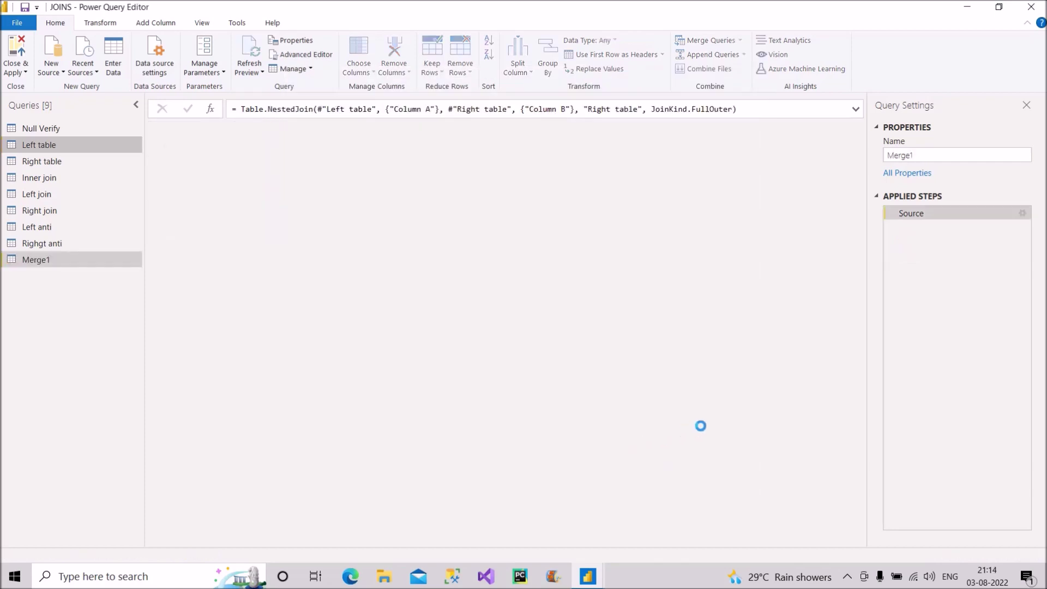
Rename the full outer merge query as Full outer and expand Column B from its nested Right table column.
left_click_drag(914, 155, 879, 160)
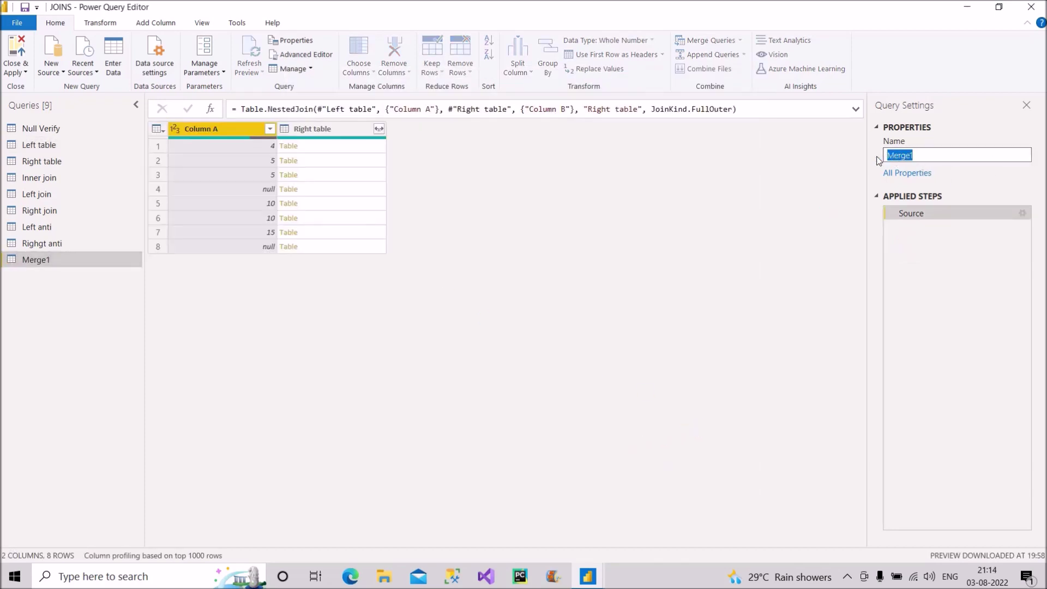
type("Full outer")
key("Return")
left_click(378, 129)
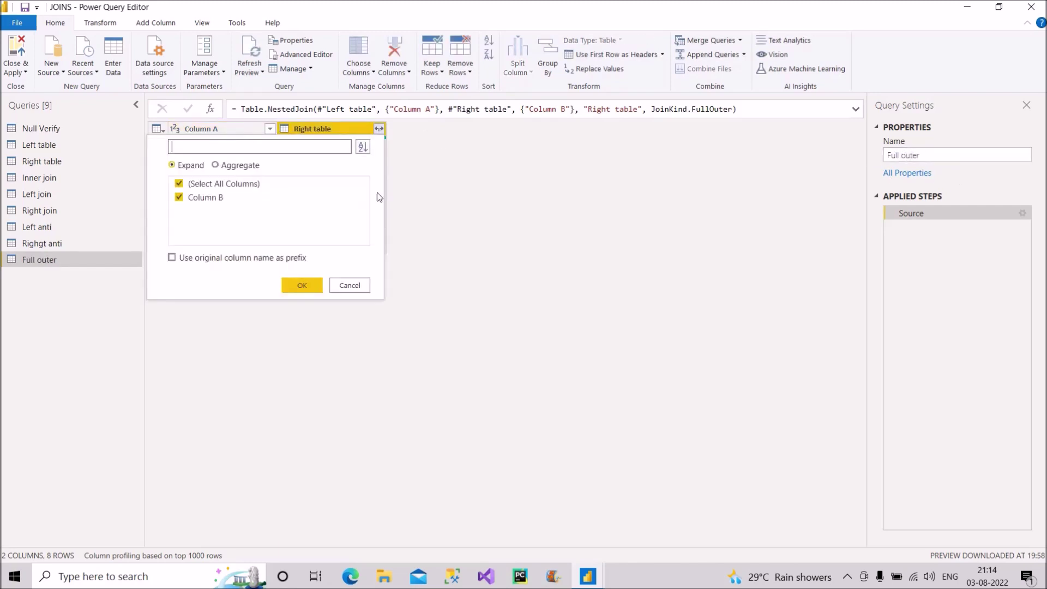
left_click(300, 284)
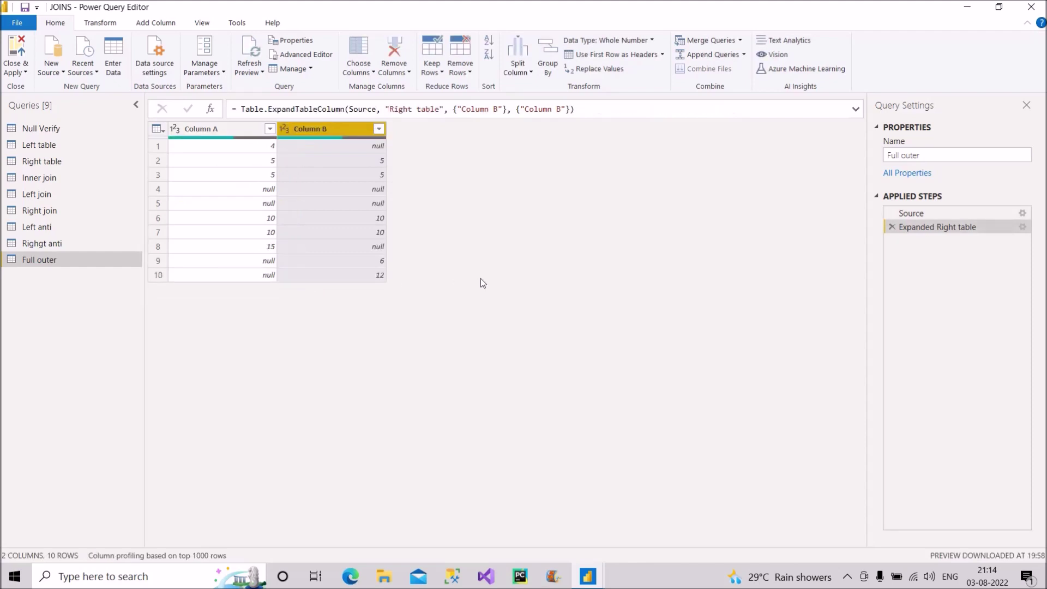